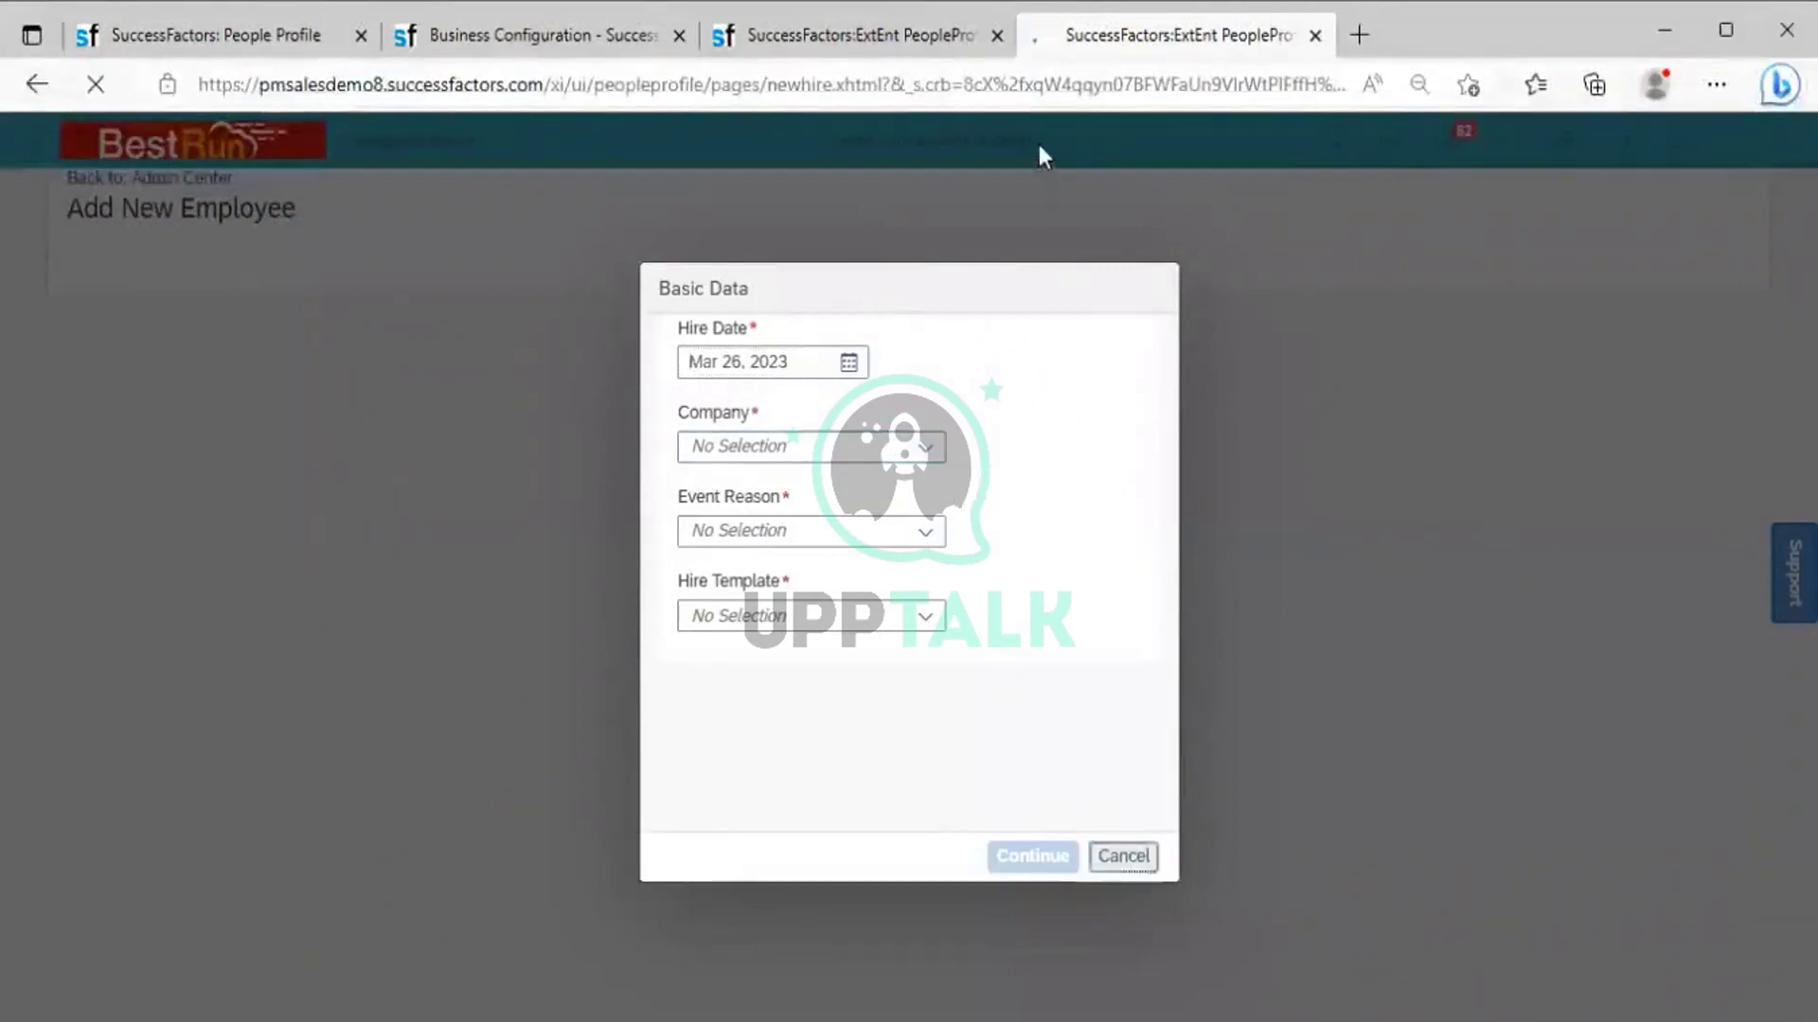
Step: Search the actions for "Manage pending h" and open Manage Pending Hires
left_click(1098, 142)
type("M")
type("anage")
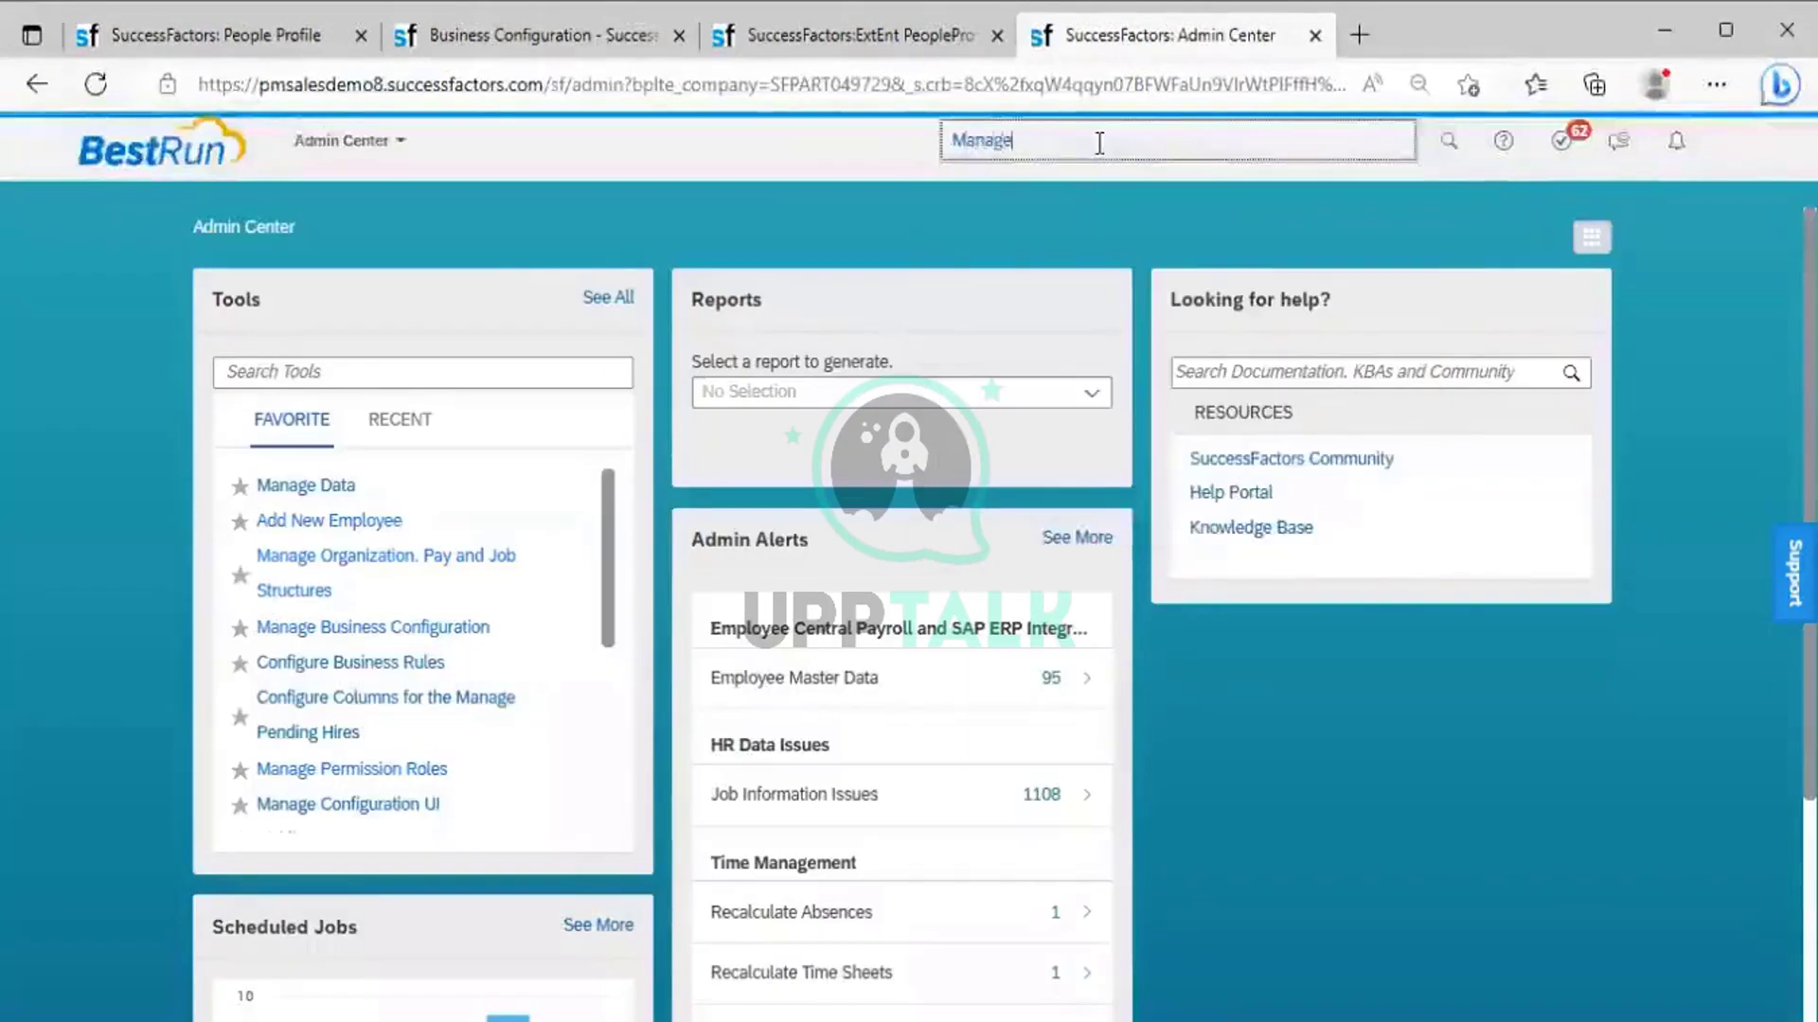
type(" pending ")
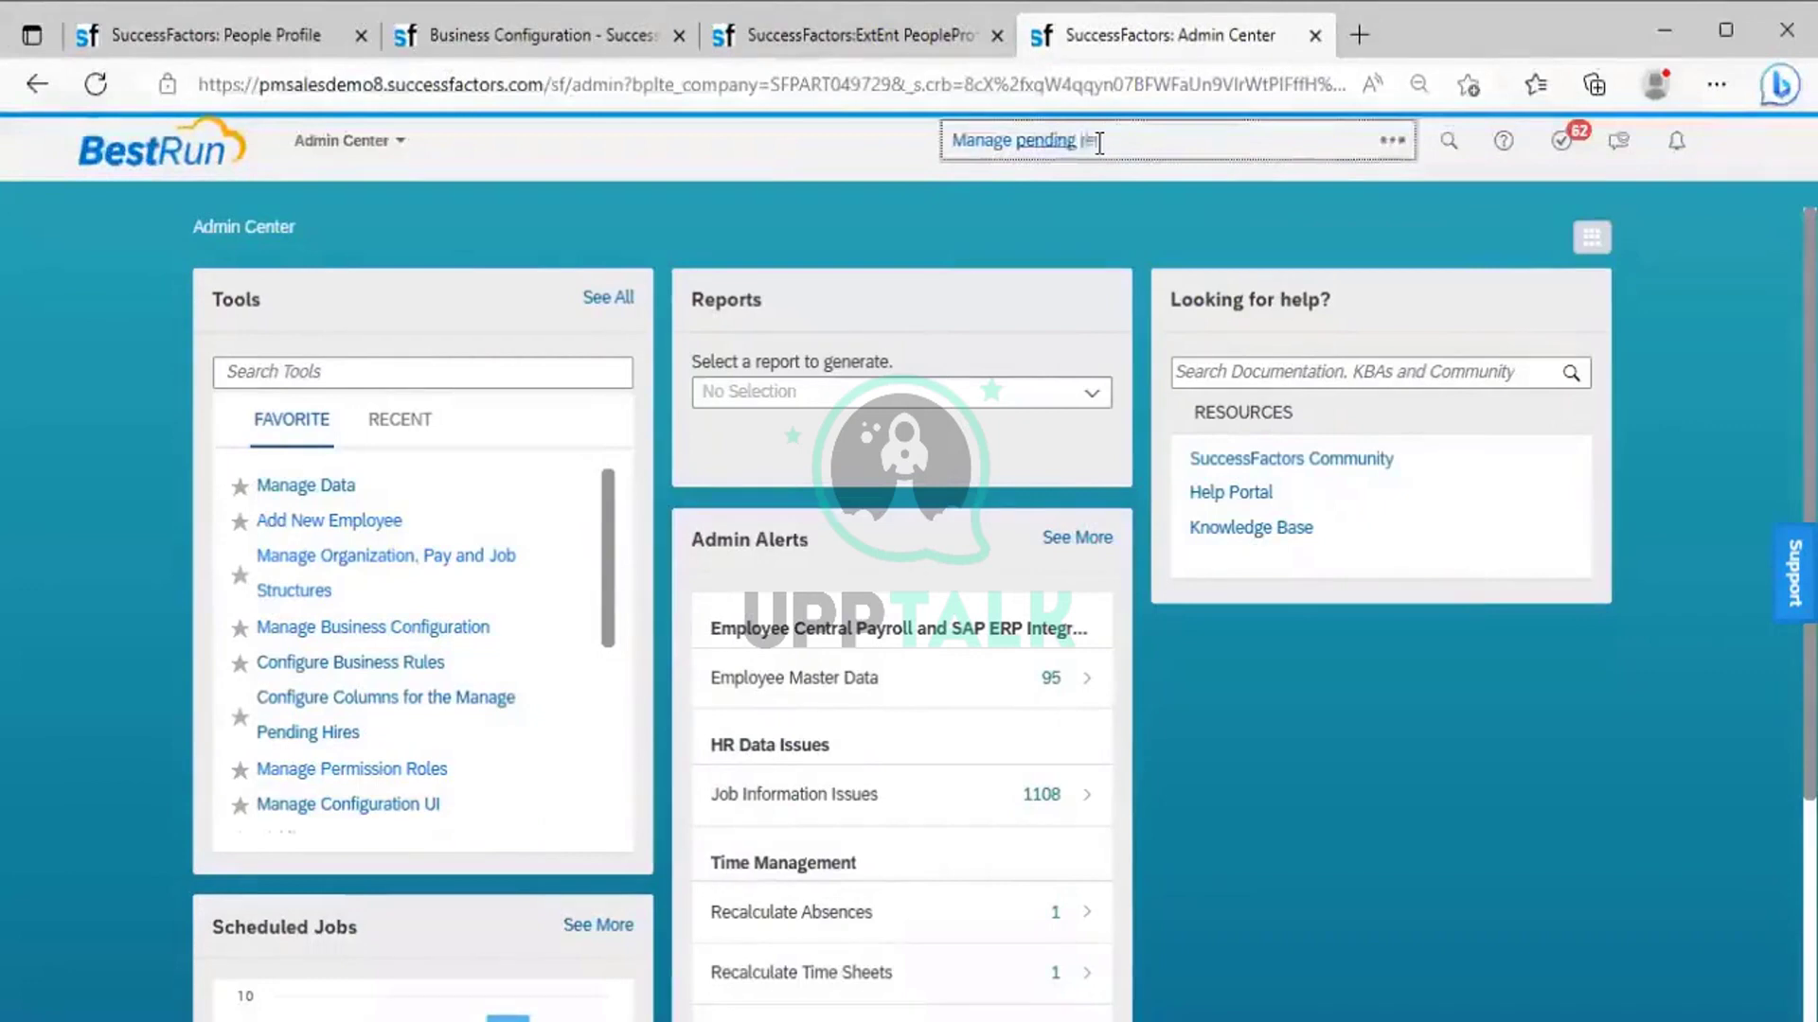
type("h")
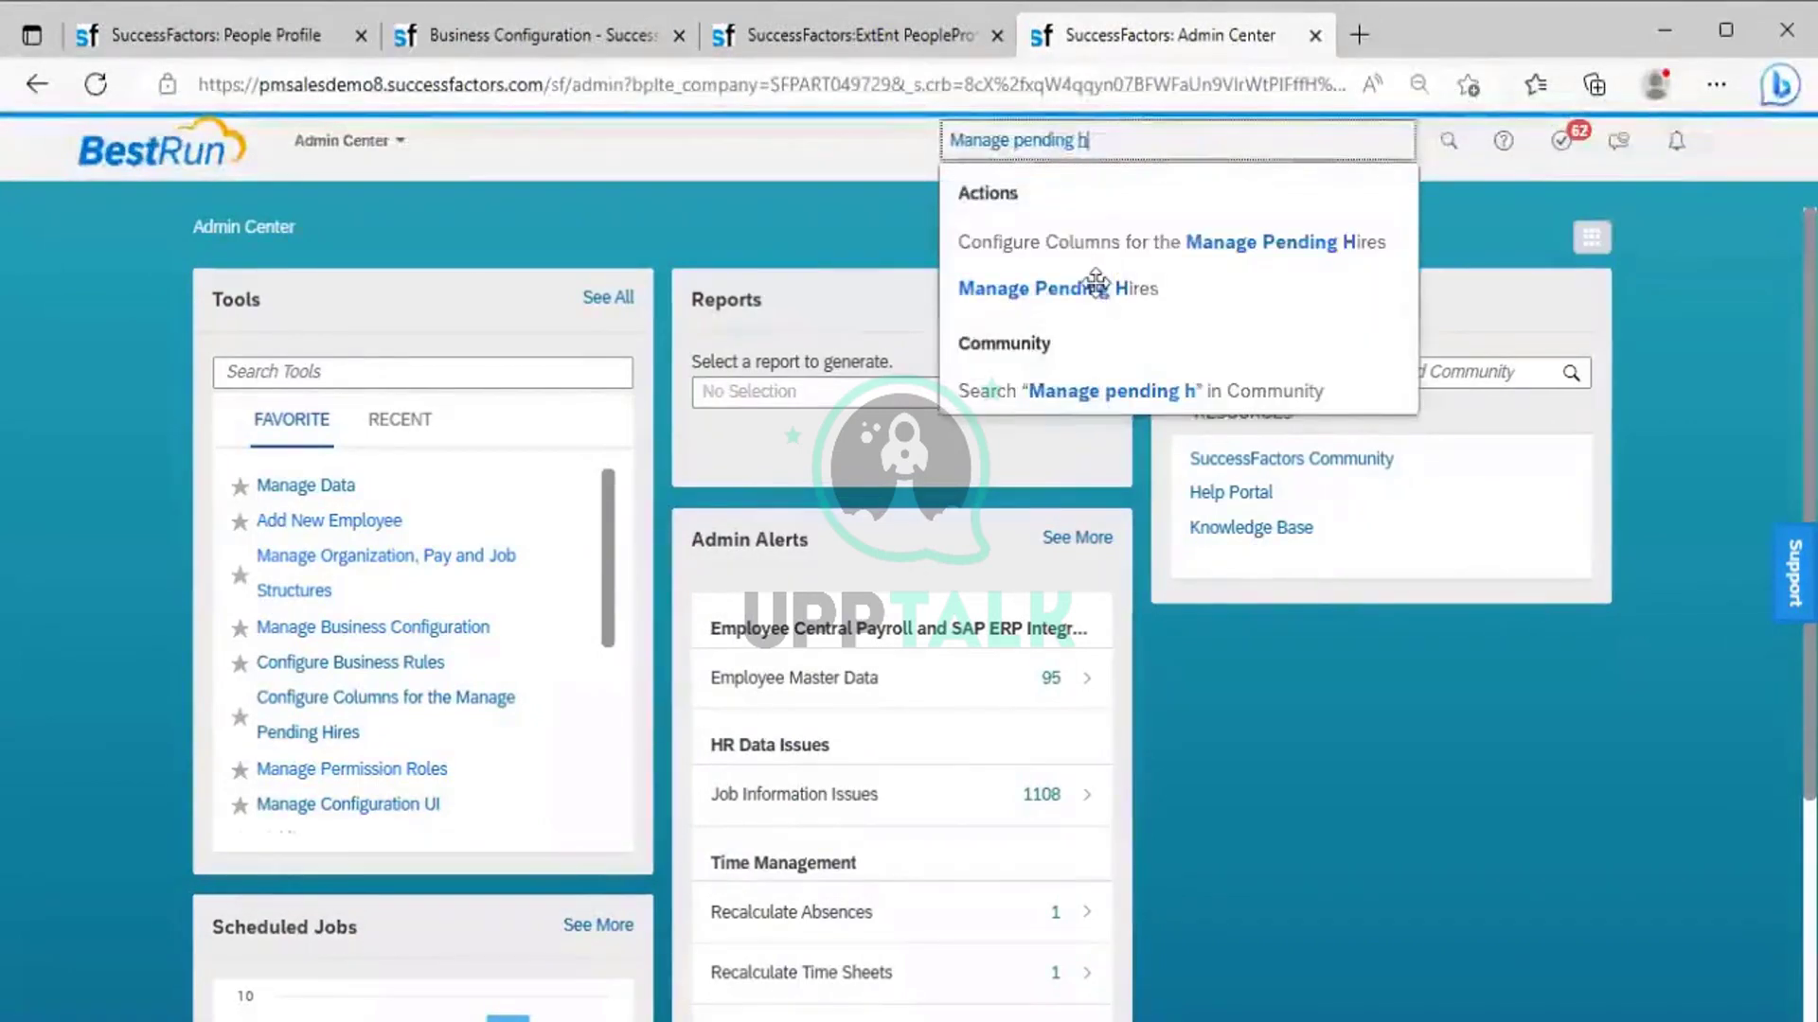
left_click(1095, 282)
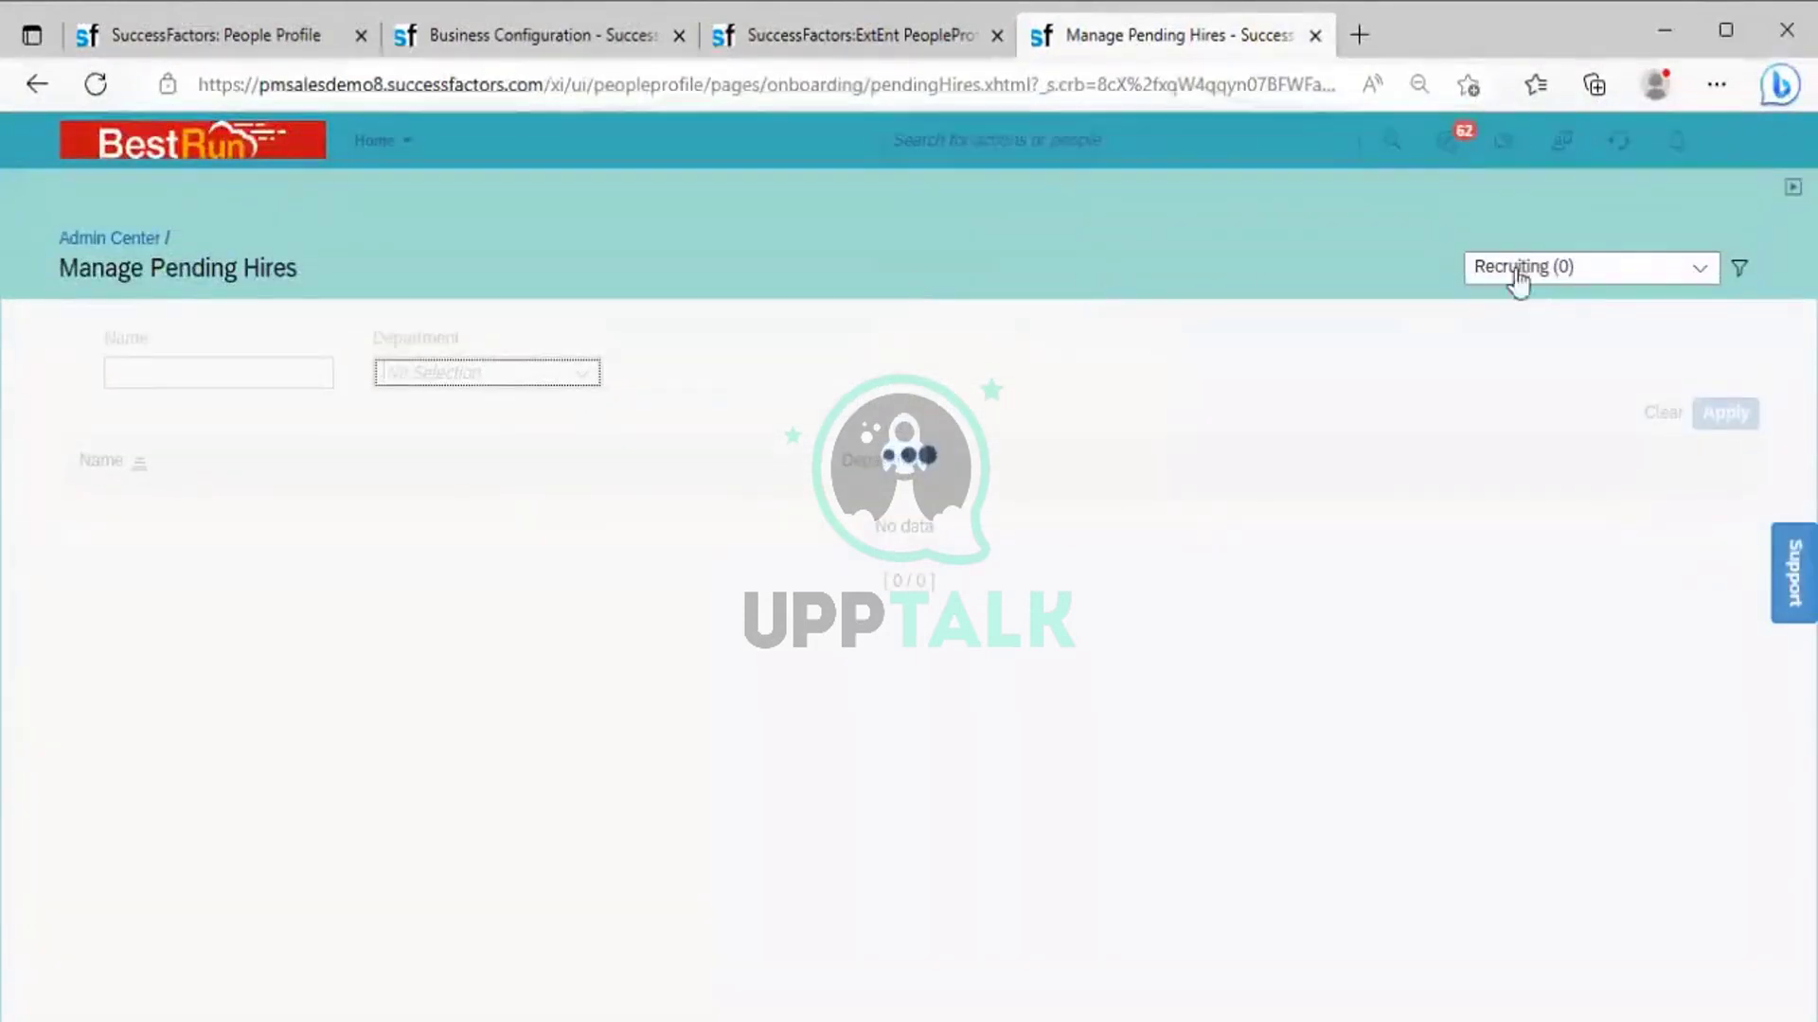
Step: Switch the pending hires list to Drafts and look through the saved draft entries
left_click(1572, 270)
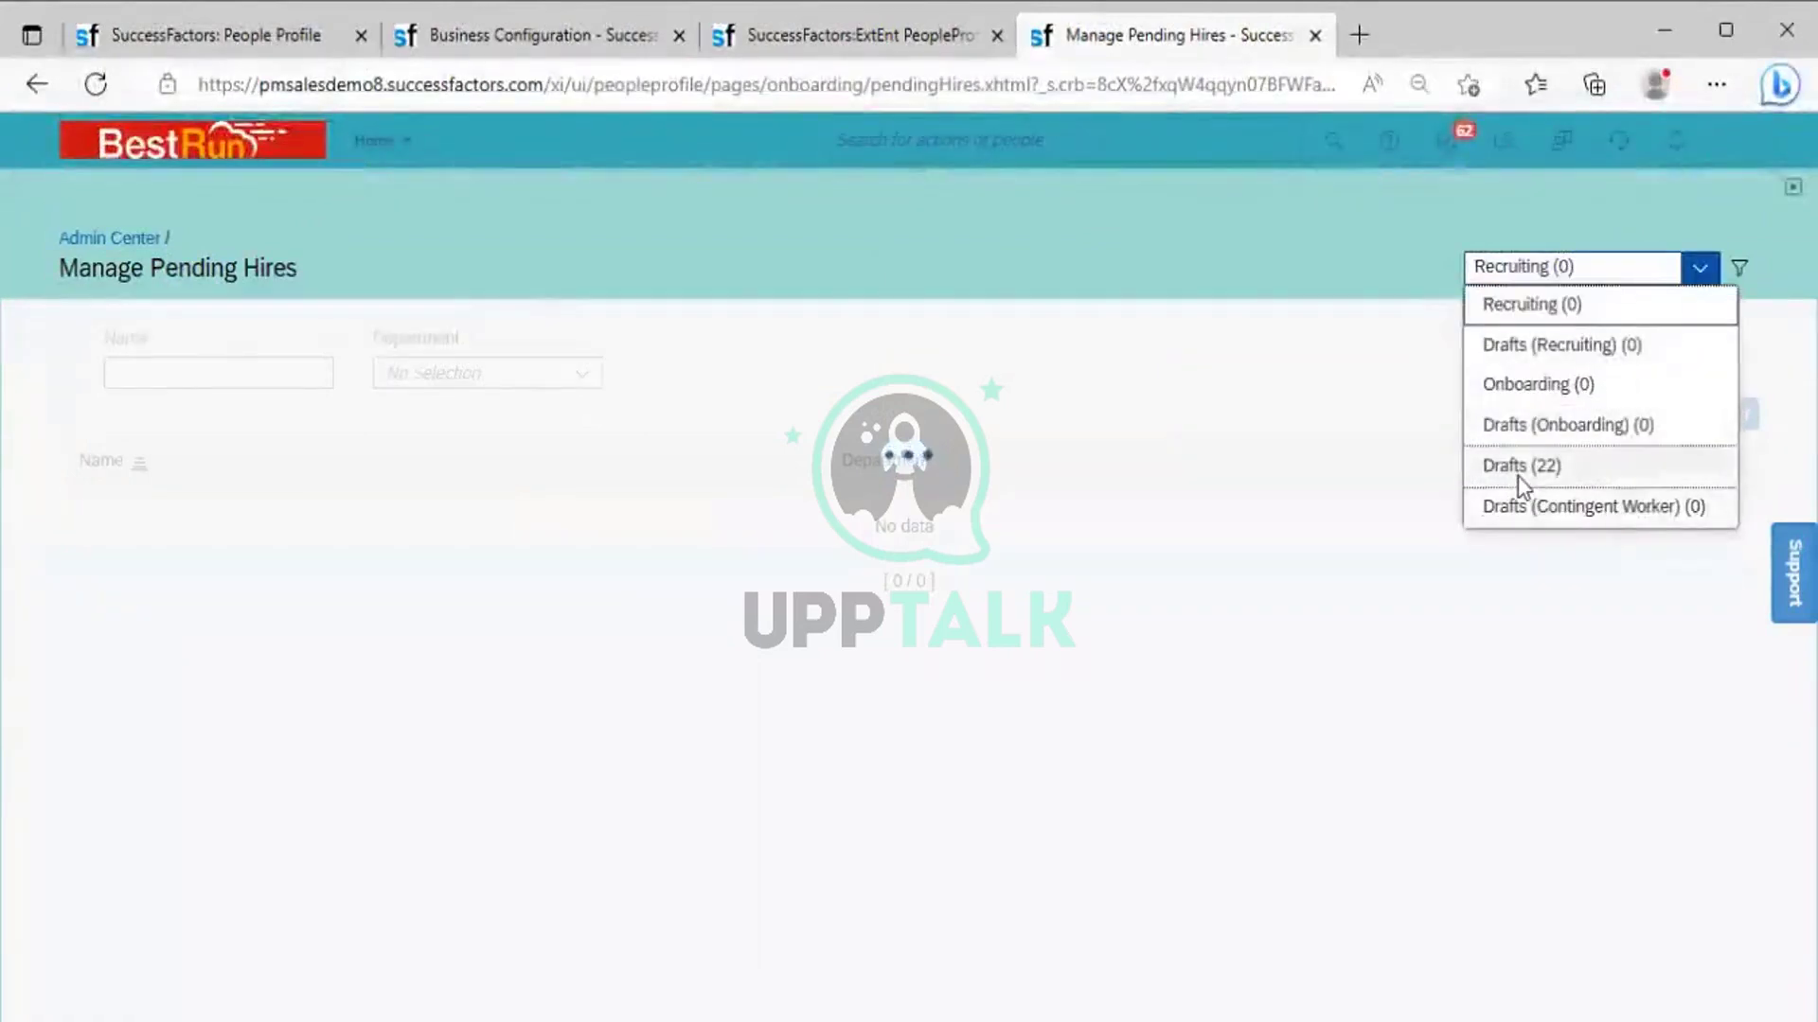
left_click(1518, 474)
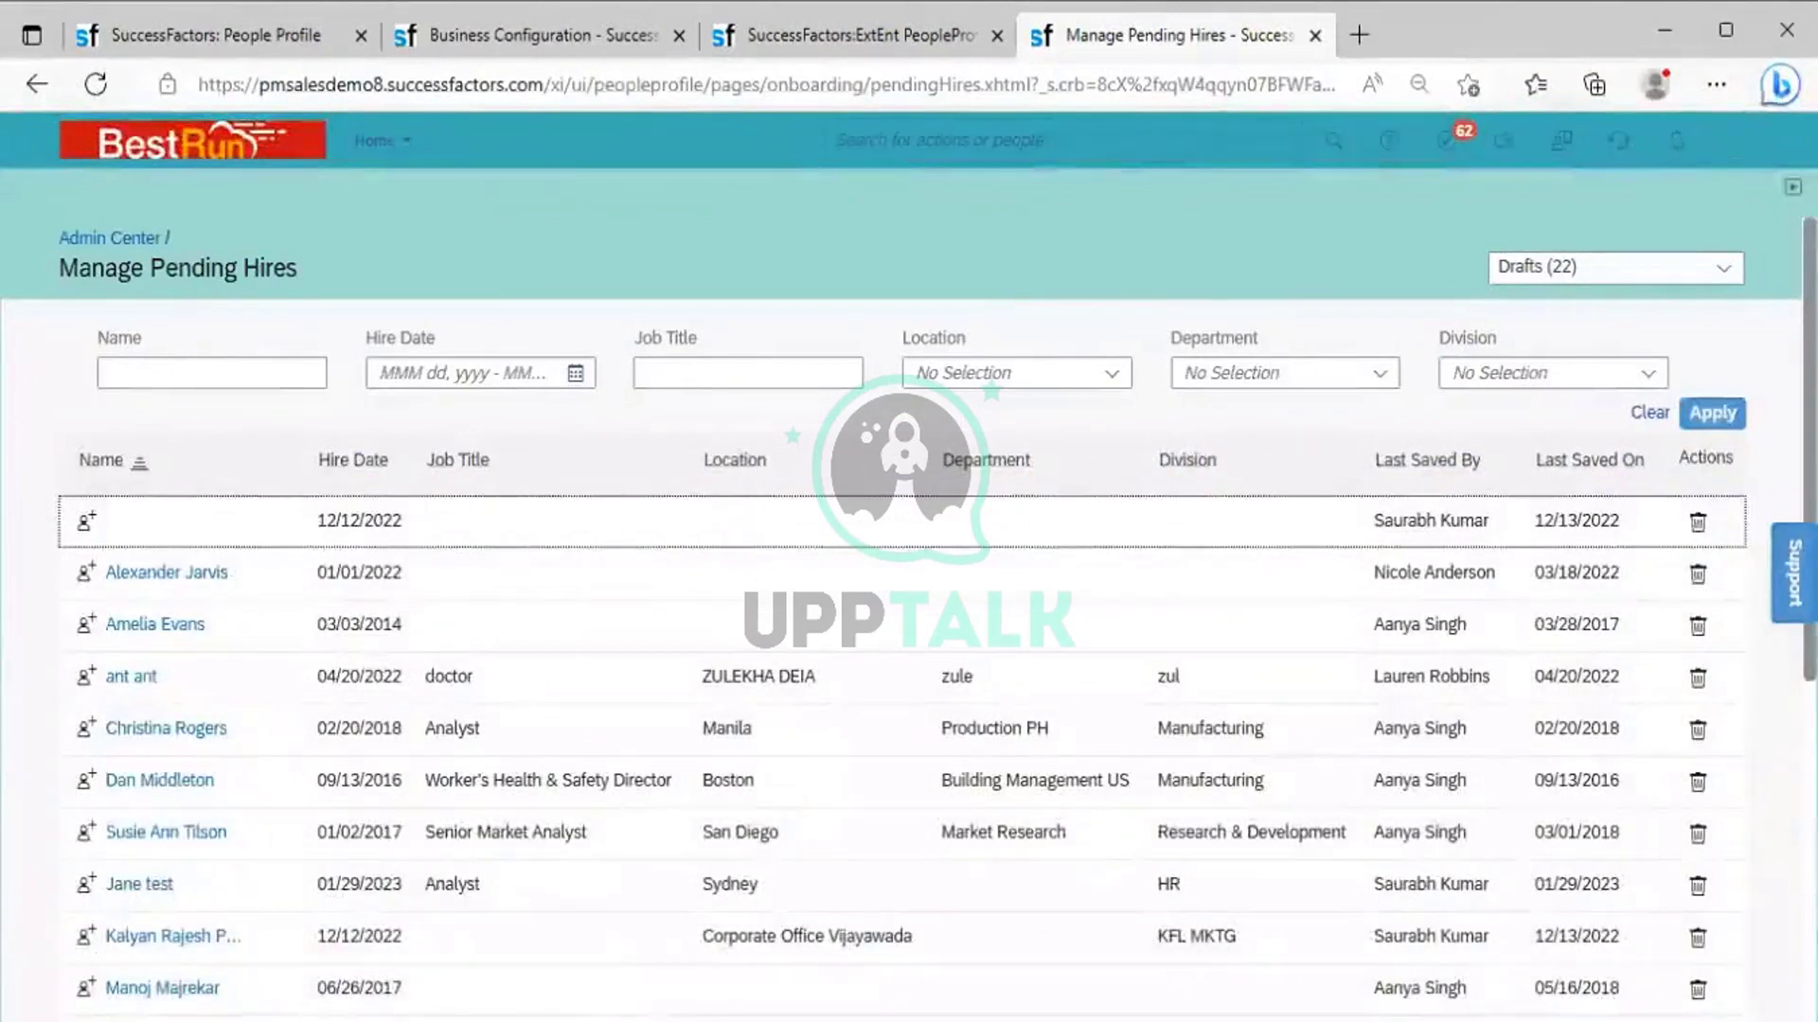
scroll(909, 663, "down", 1)
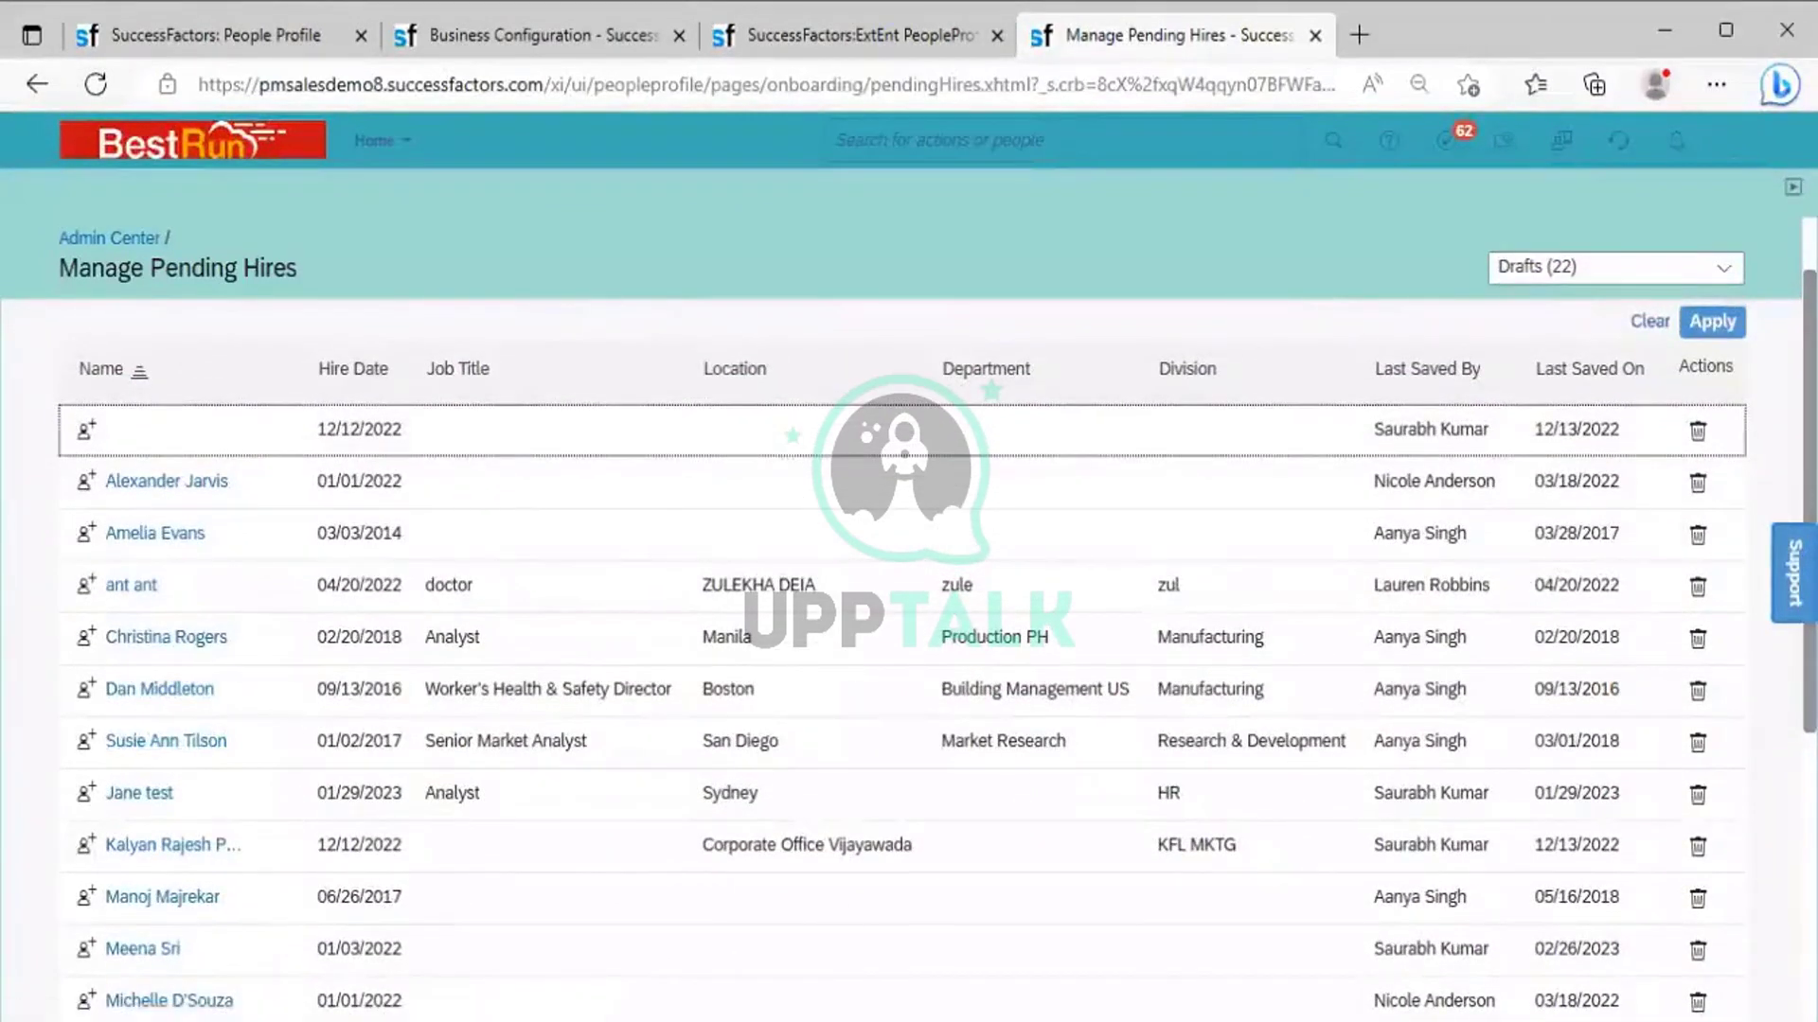
scroll(909, 663, "down", 3)
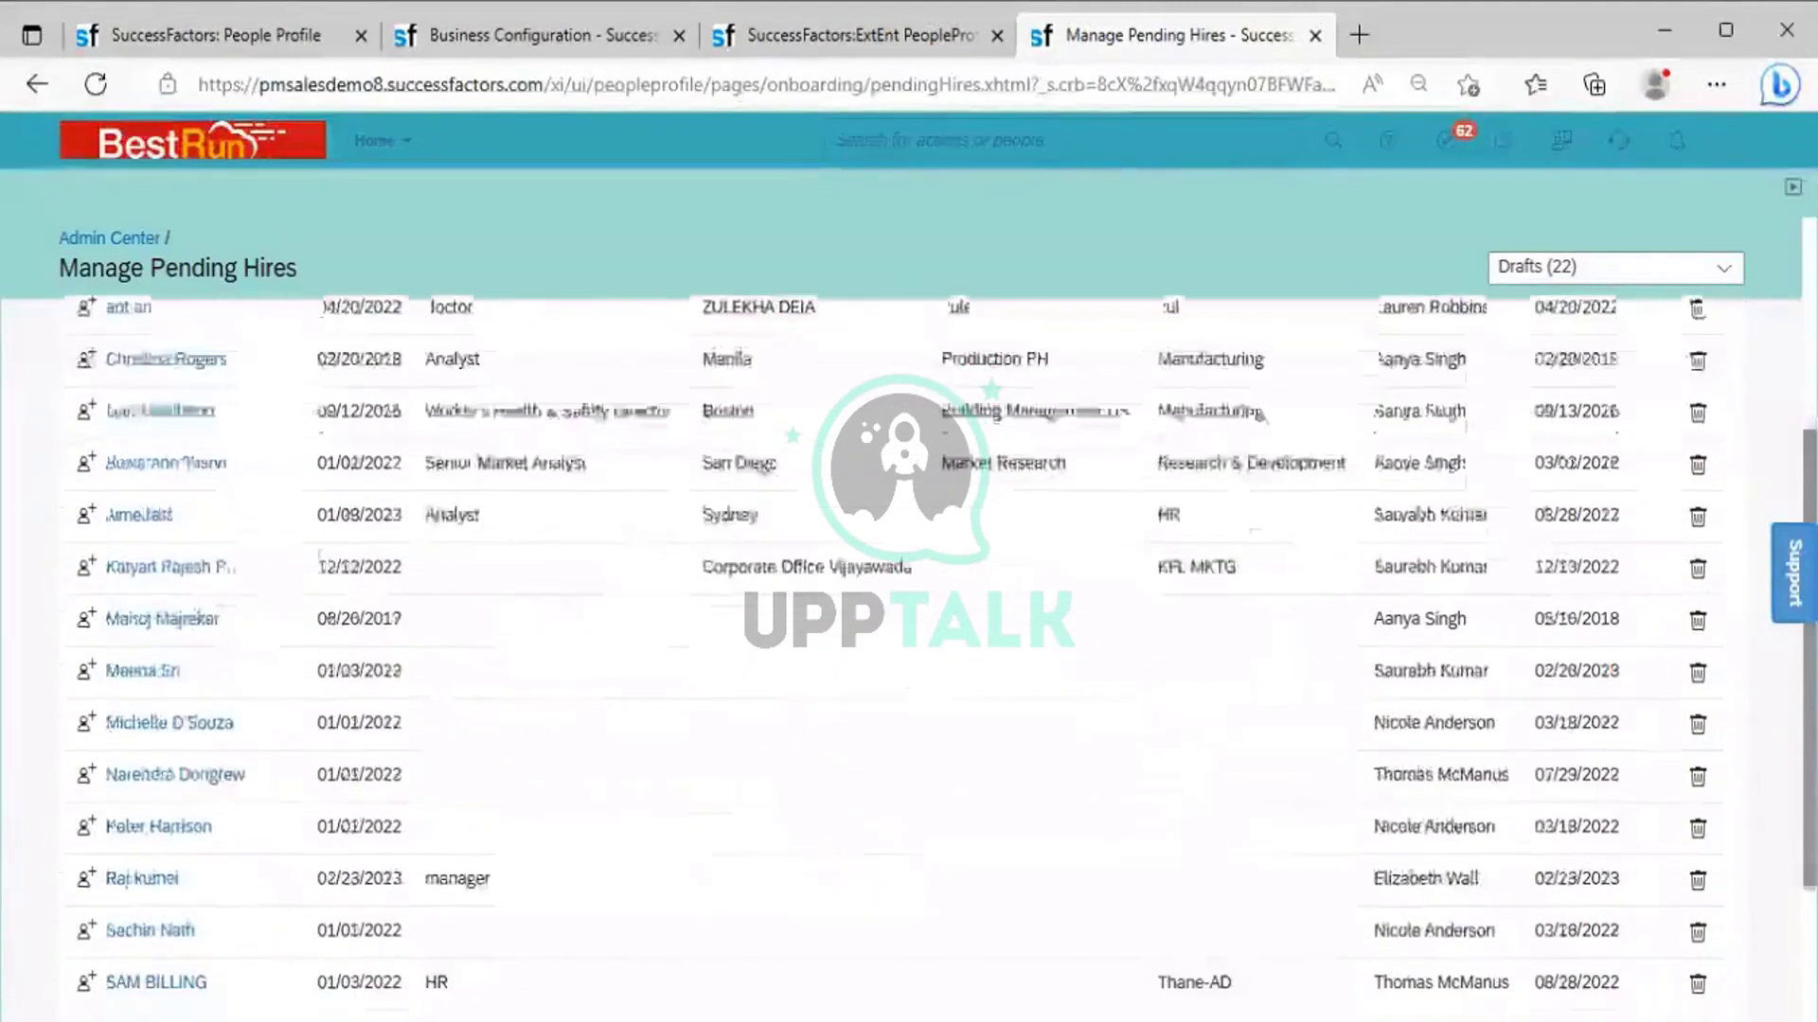
scroll(1034, 624, "down", 2)
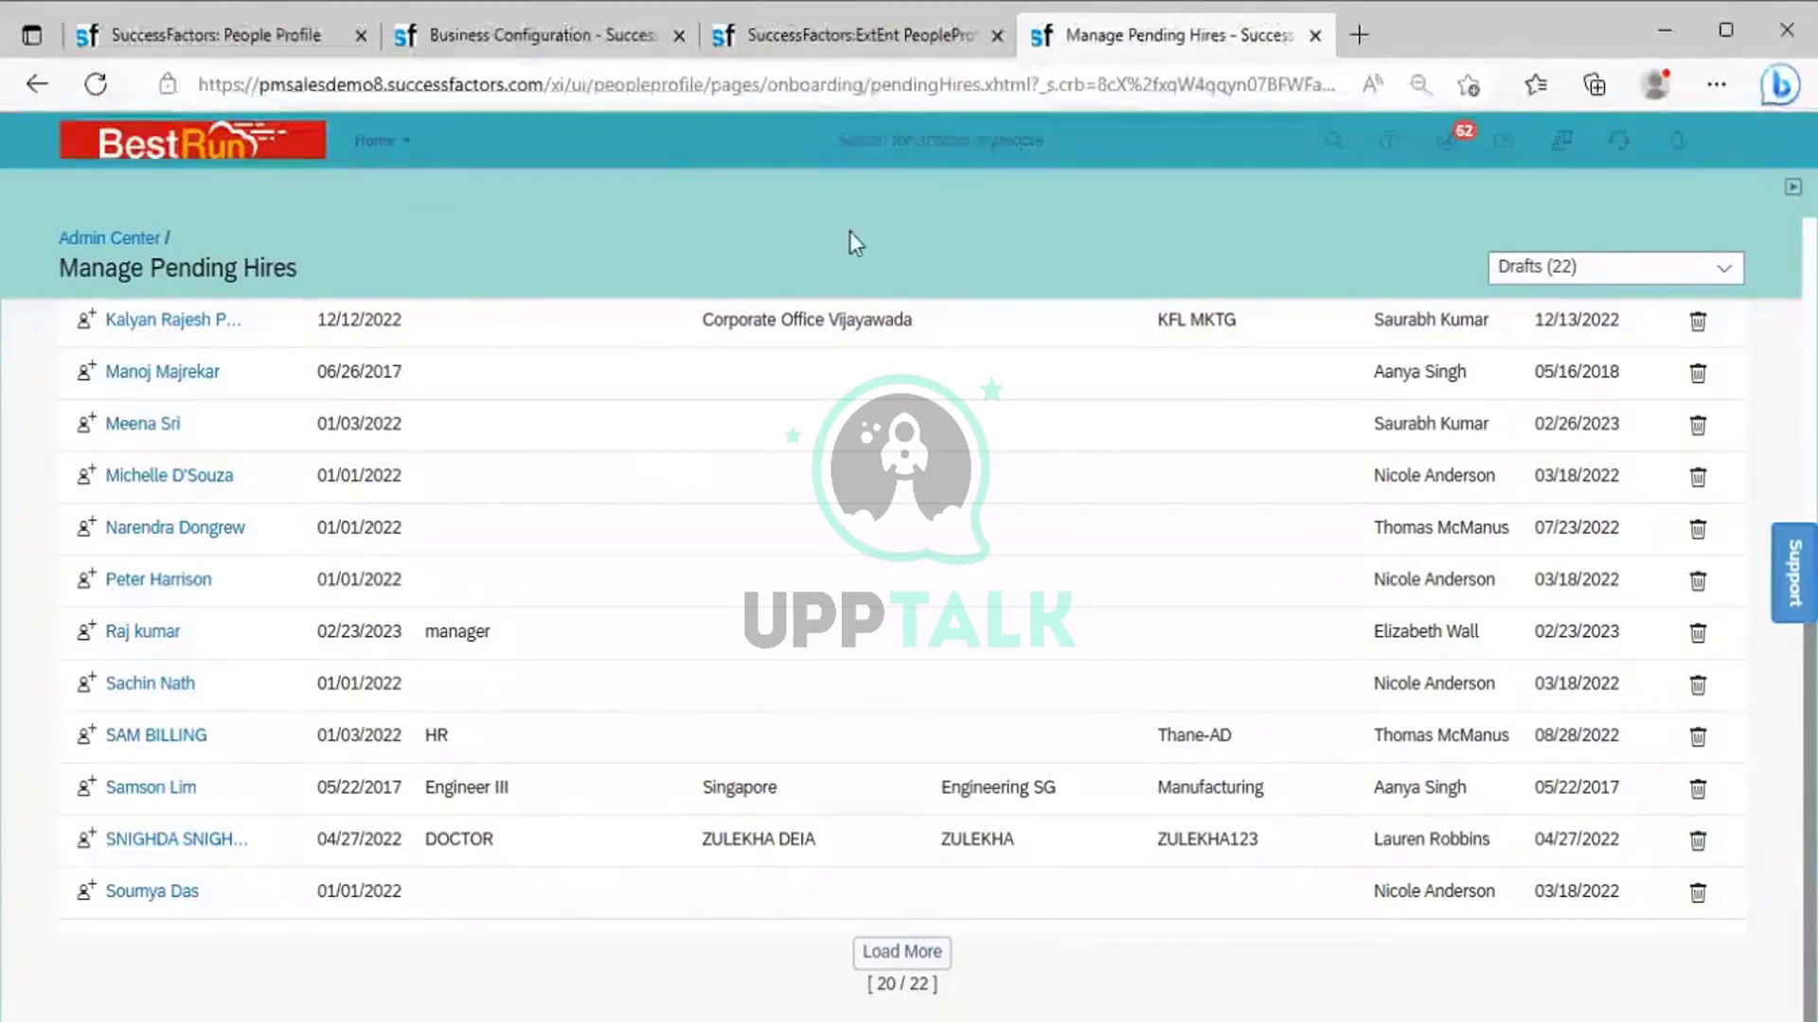
Step: Search the actions for "Manage data" and open the Manage Data page
left_click(961, 139)
type("M")
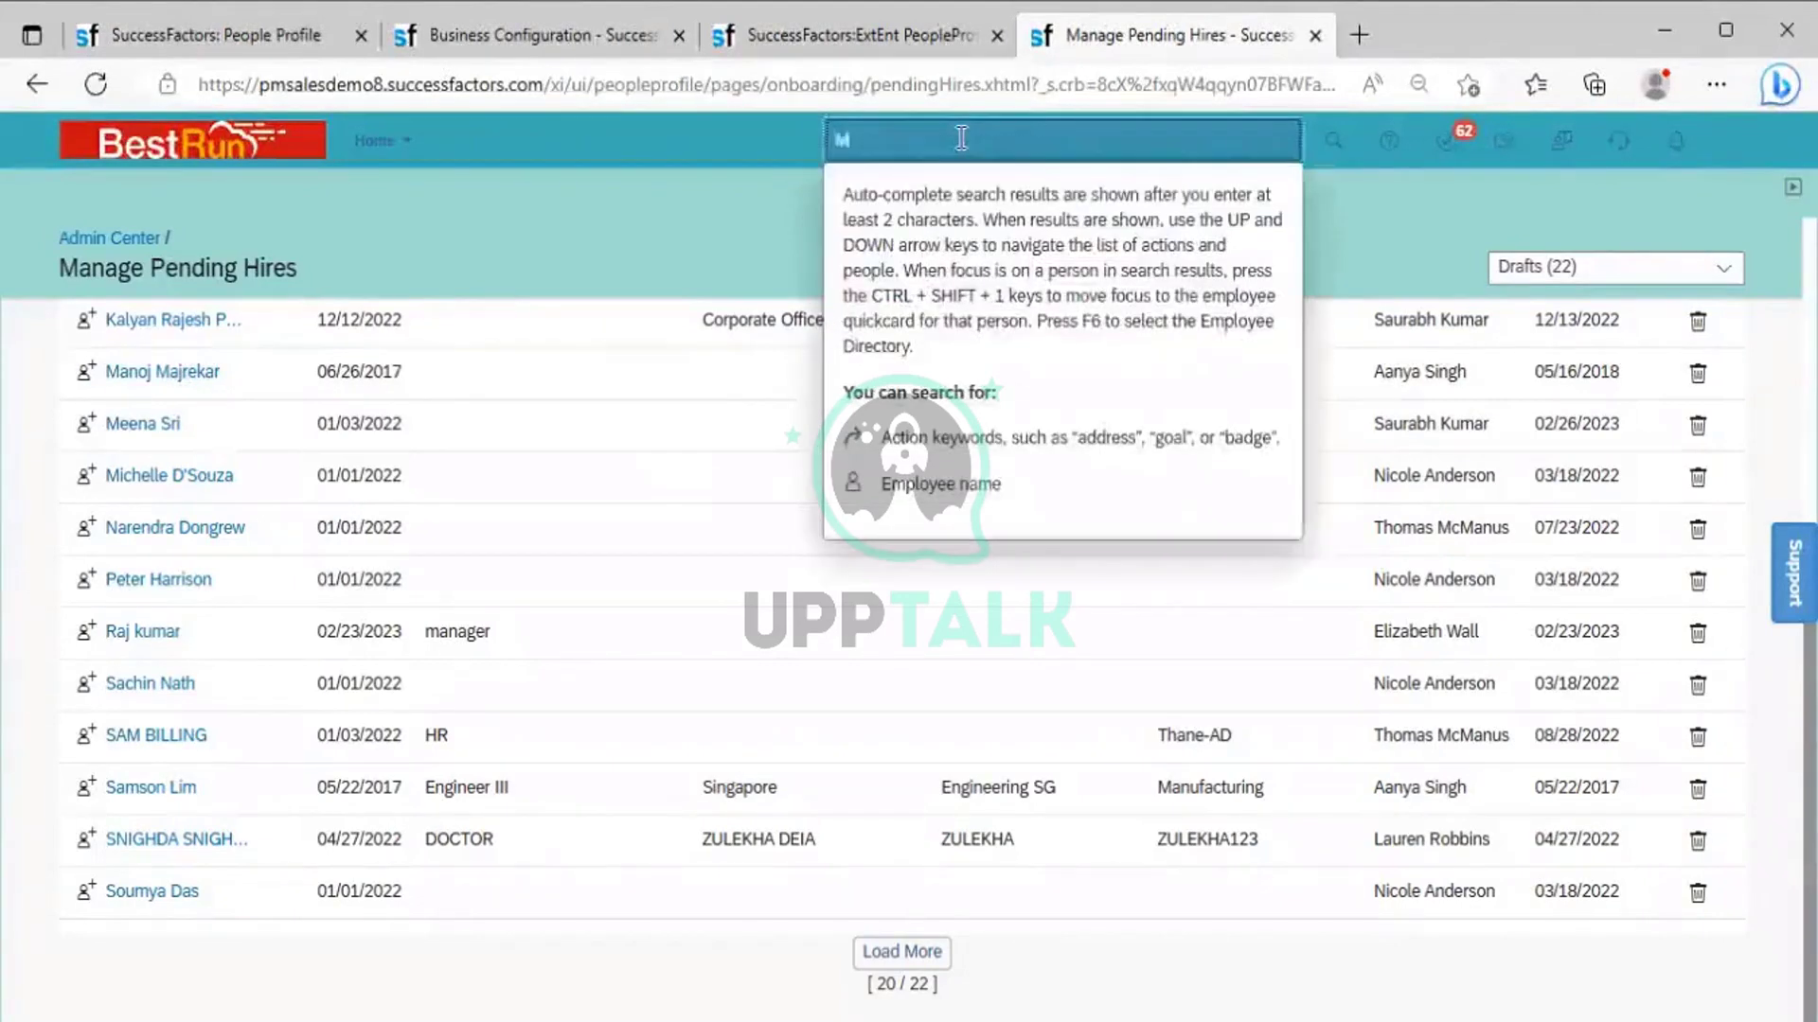
type("anage")
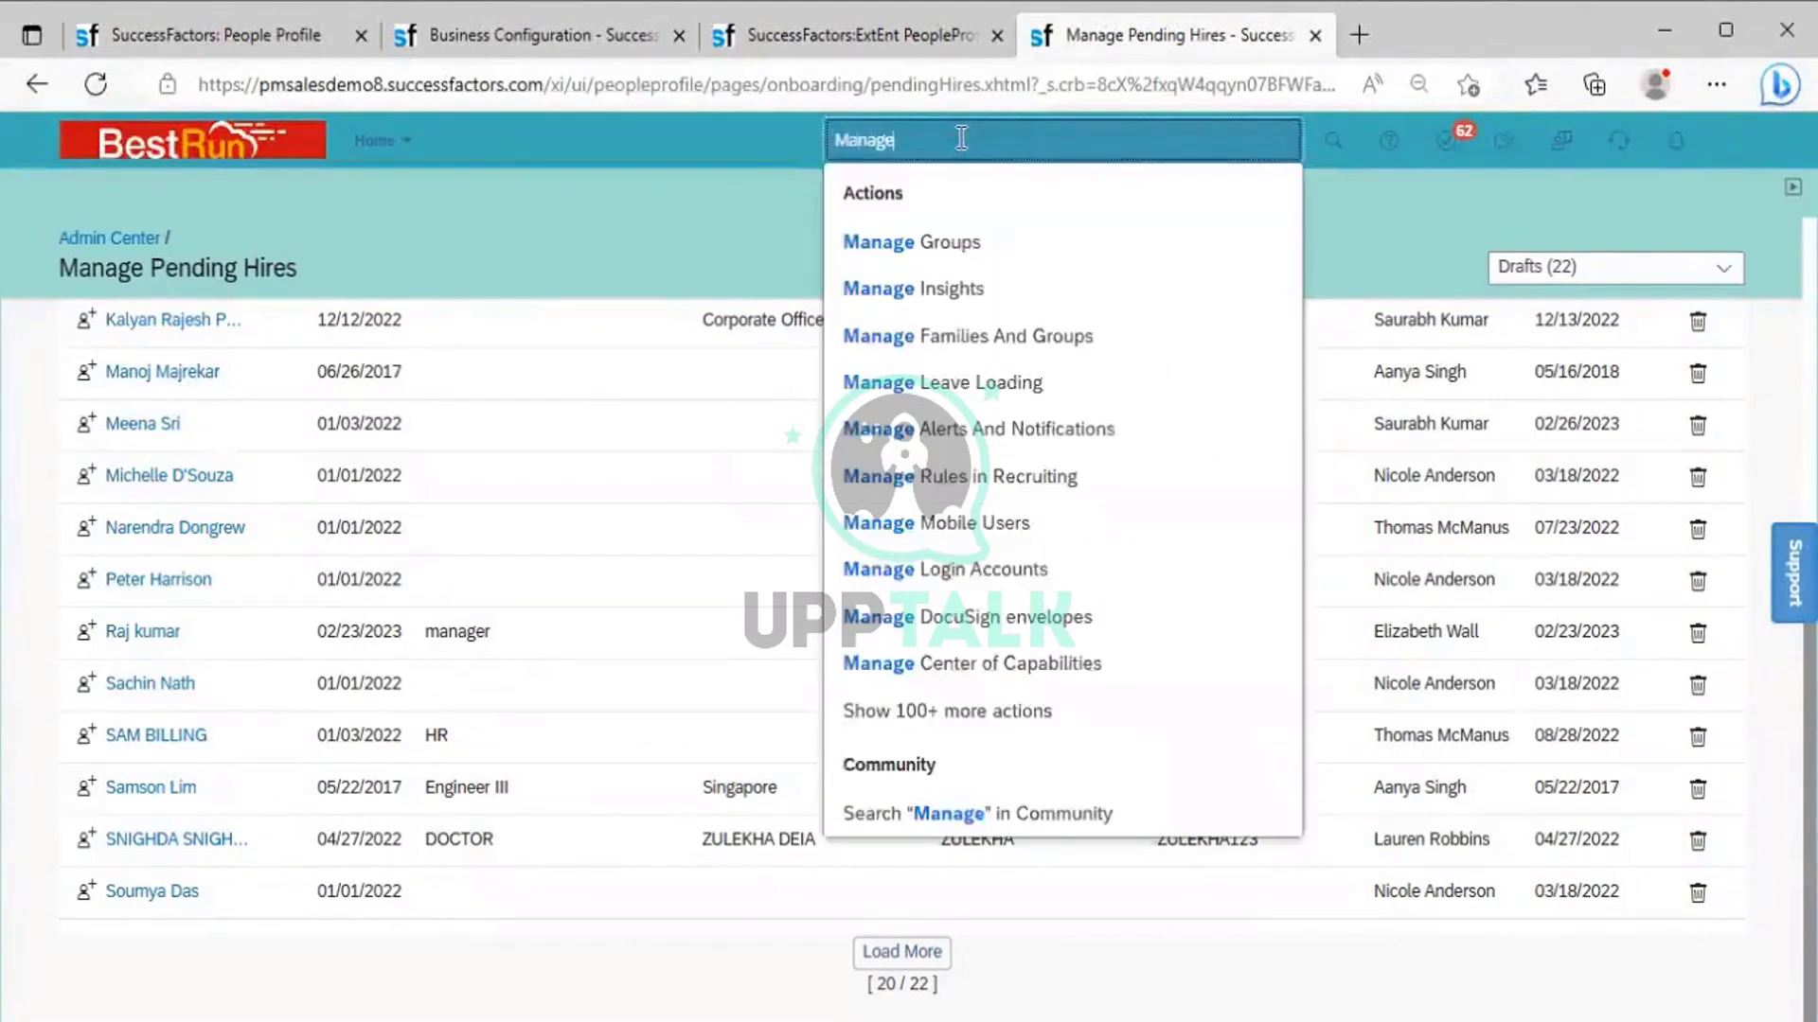
type(" data")
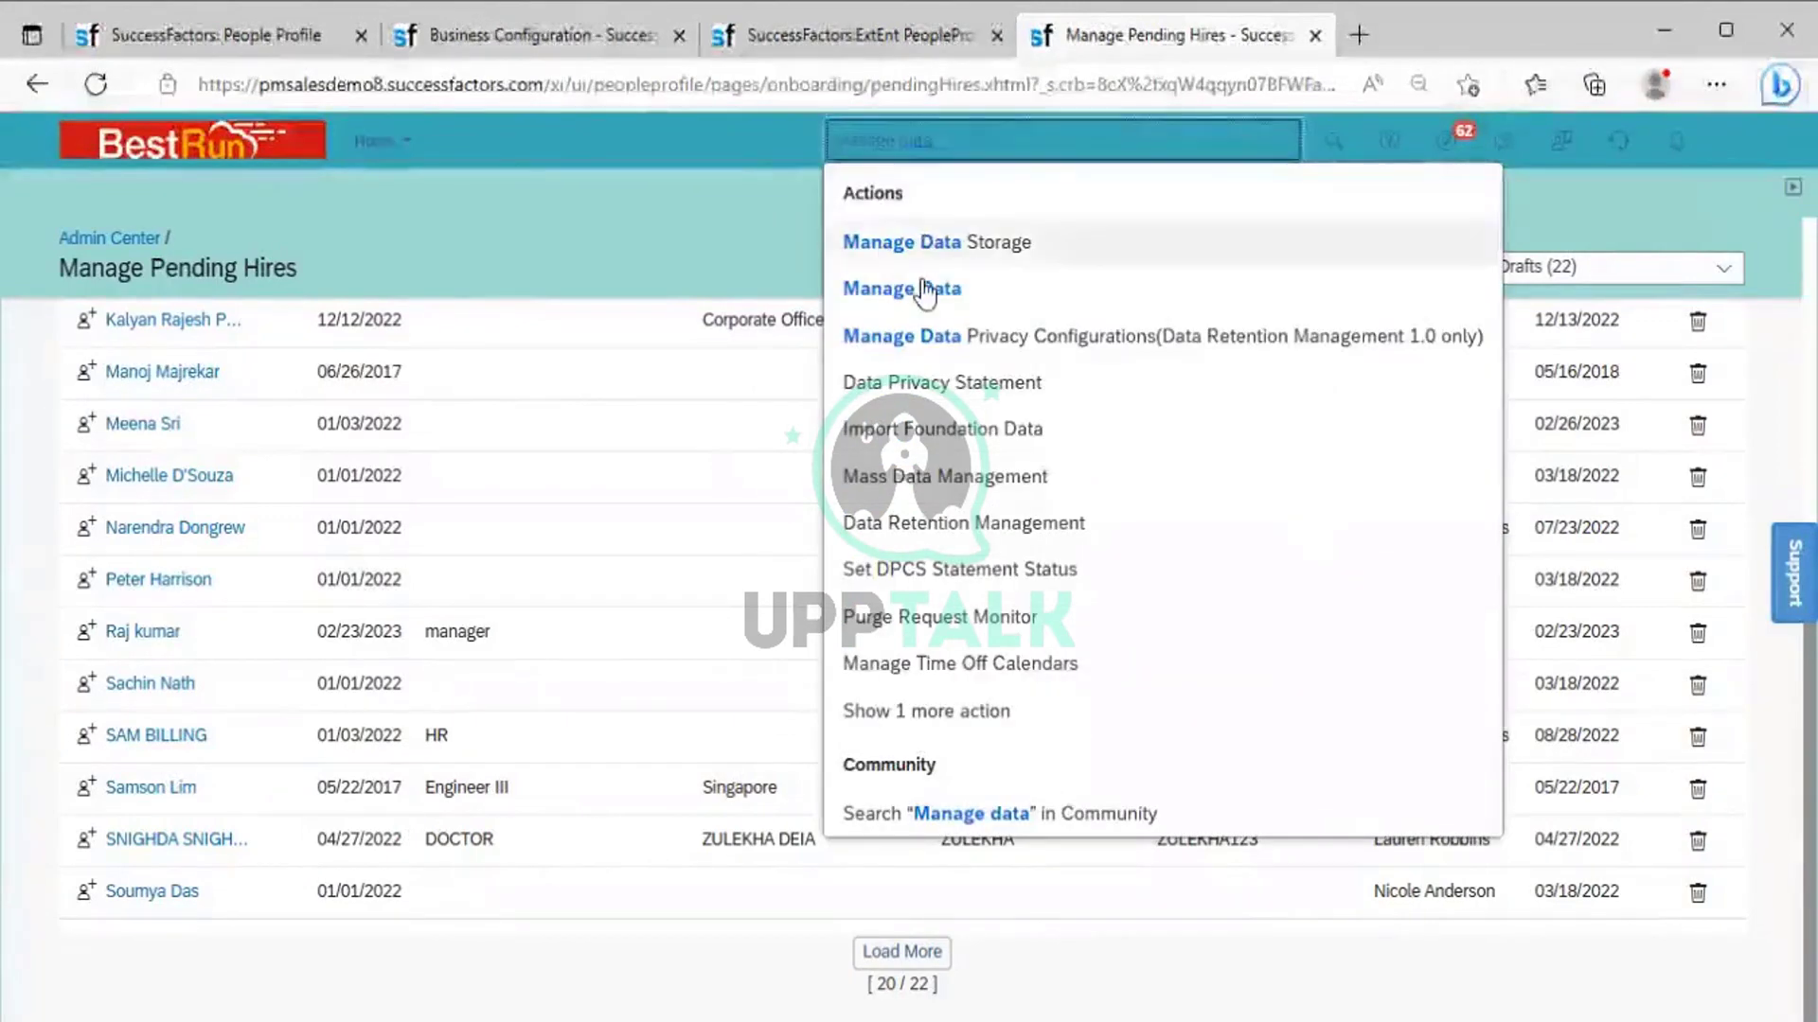
left_click(925, 291)
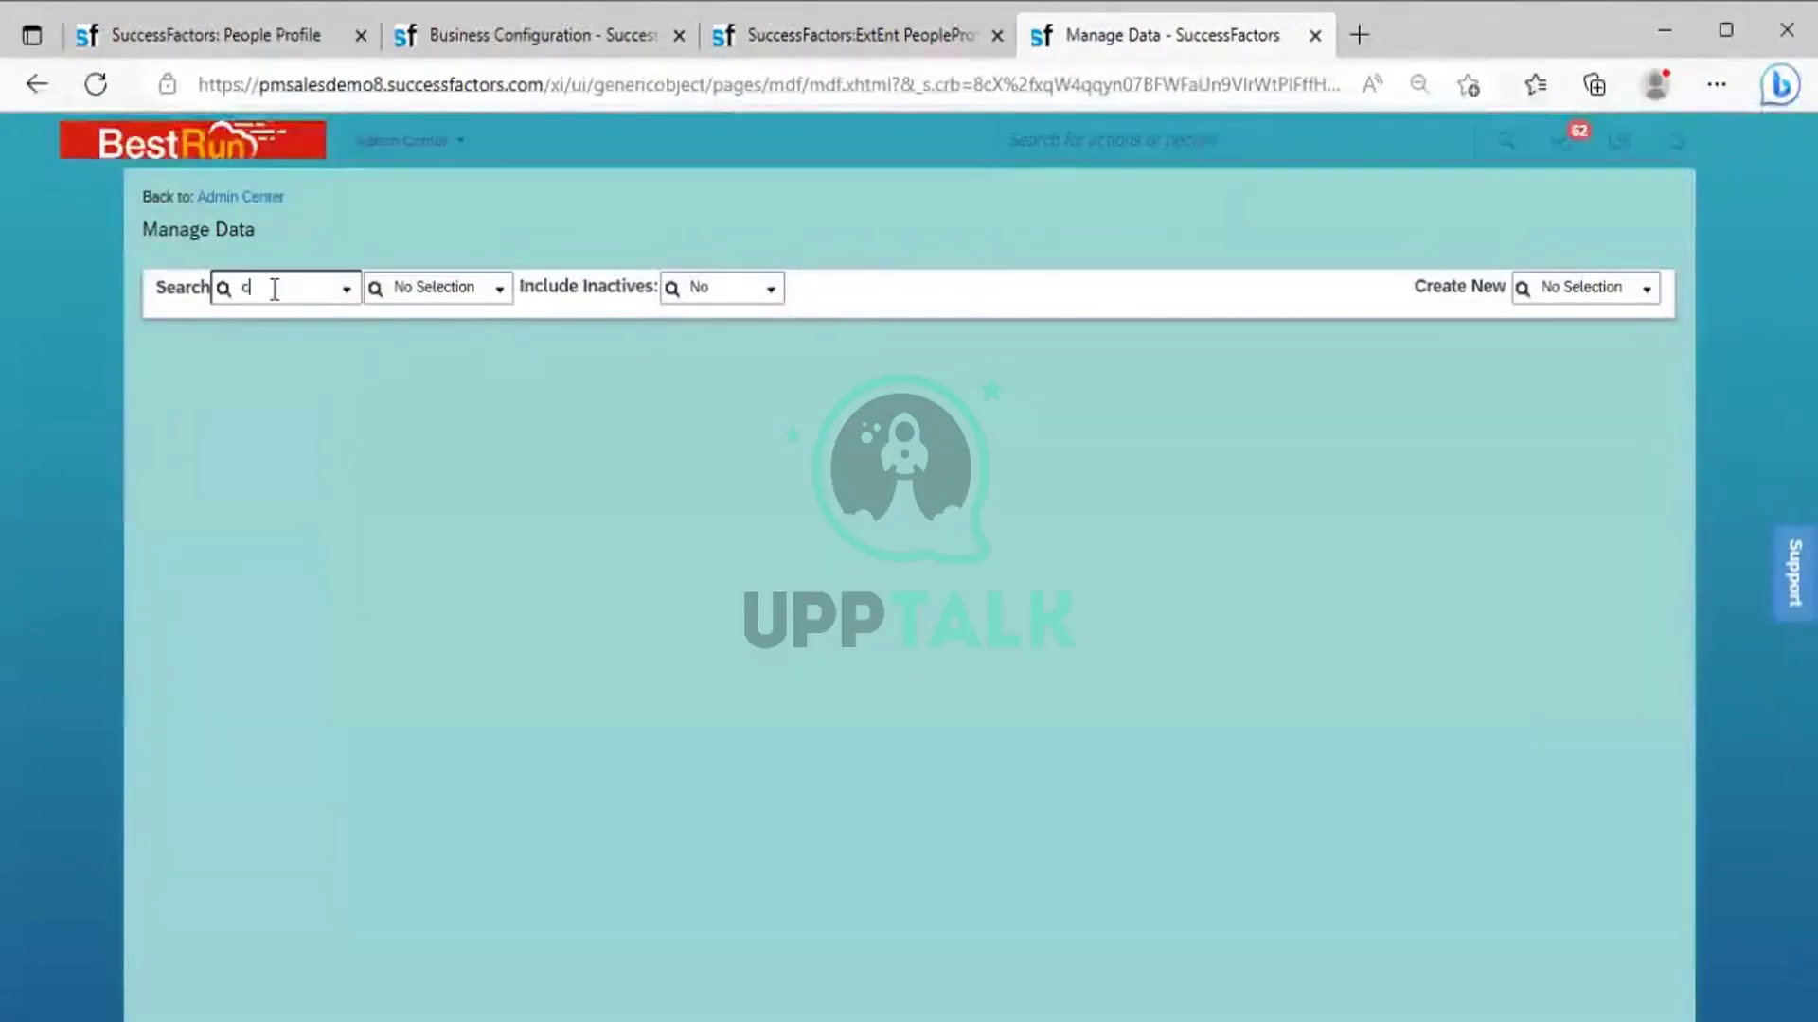
Step: Look up the Country/Region object and display the India (IND) record
type("country")
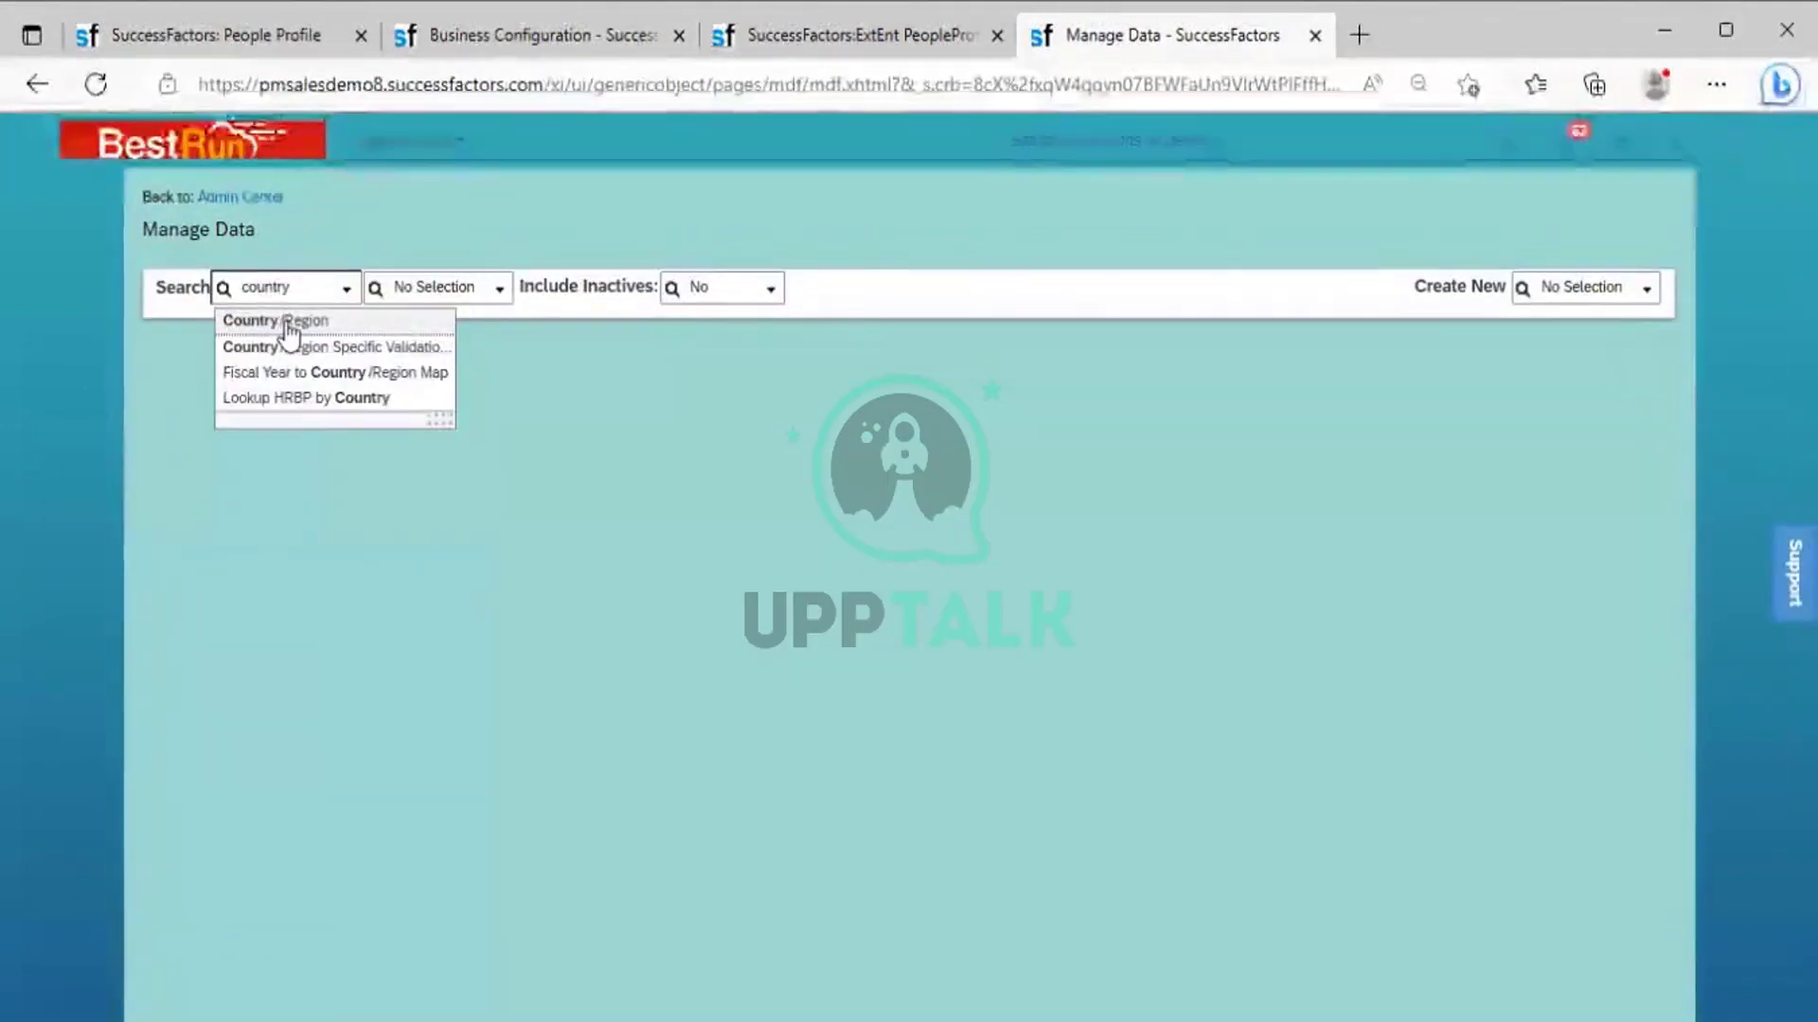
left_click(287, 327)
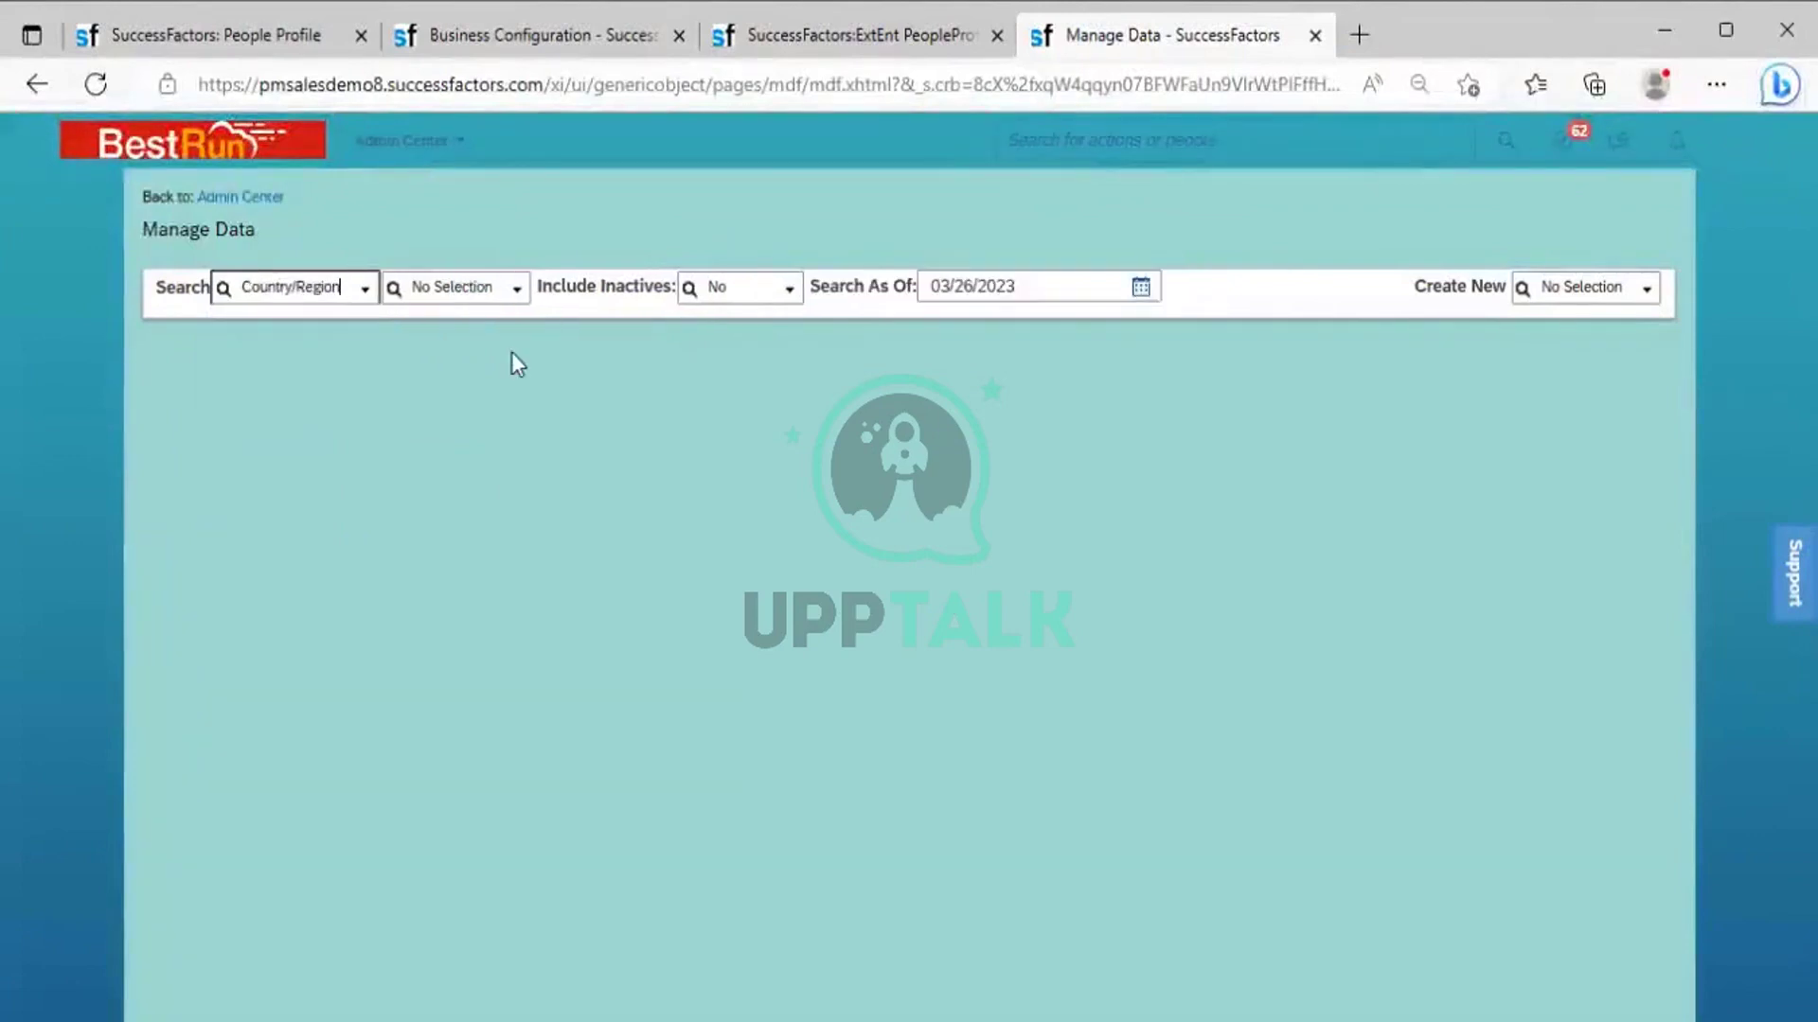
key("Tab")
type("Indi")
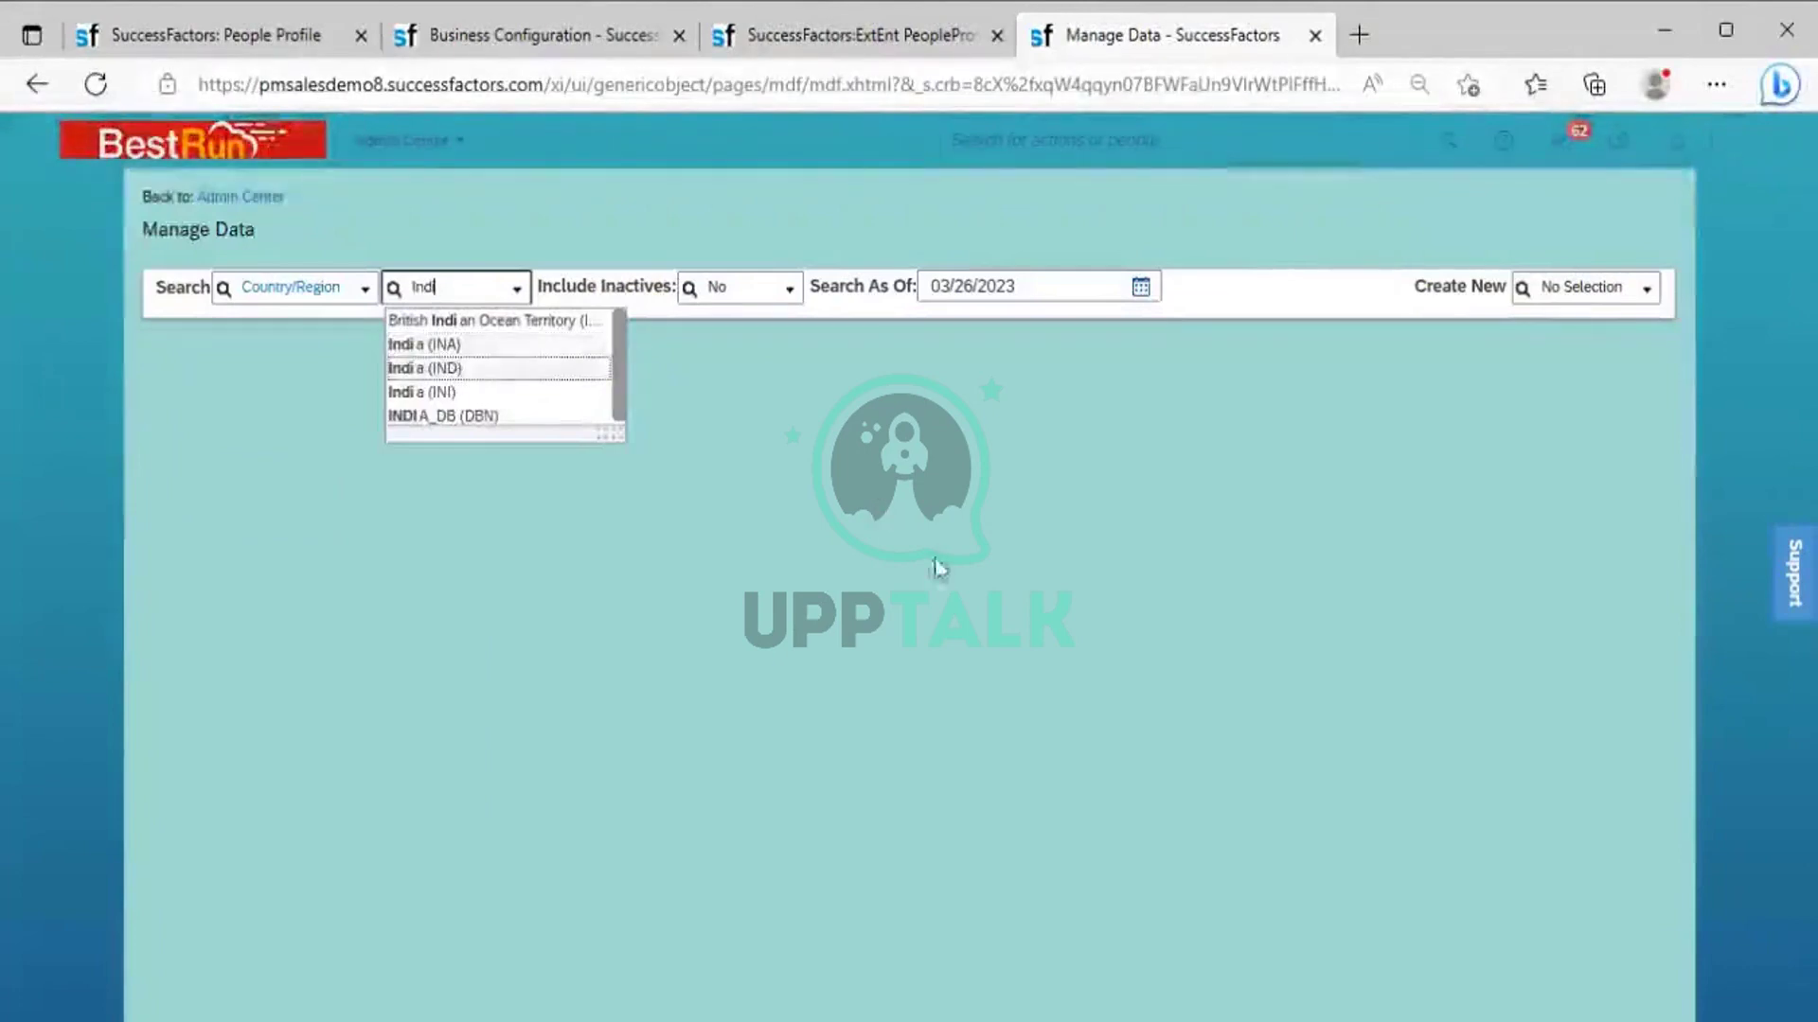
key("Return")
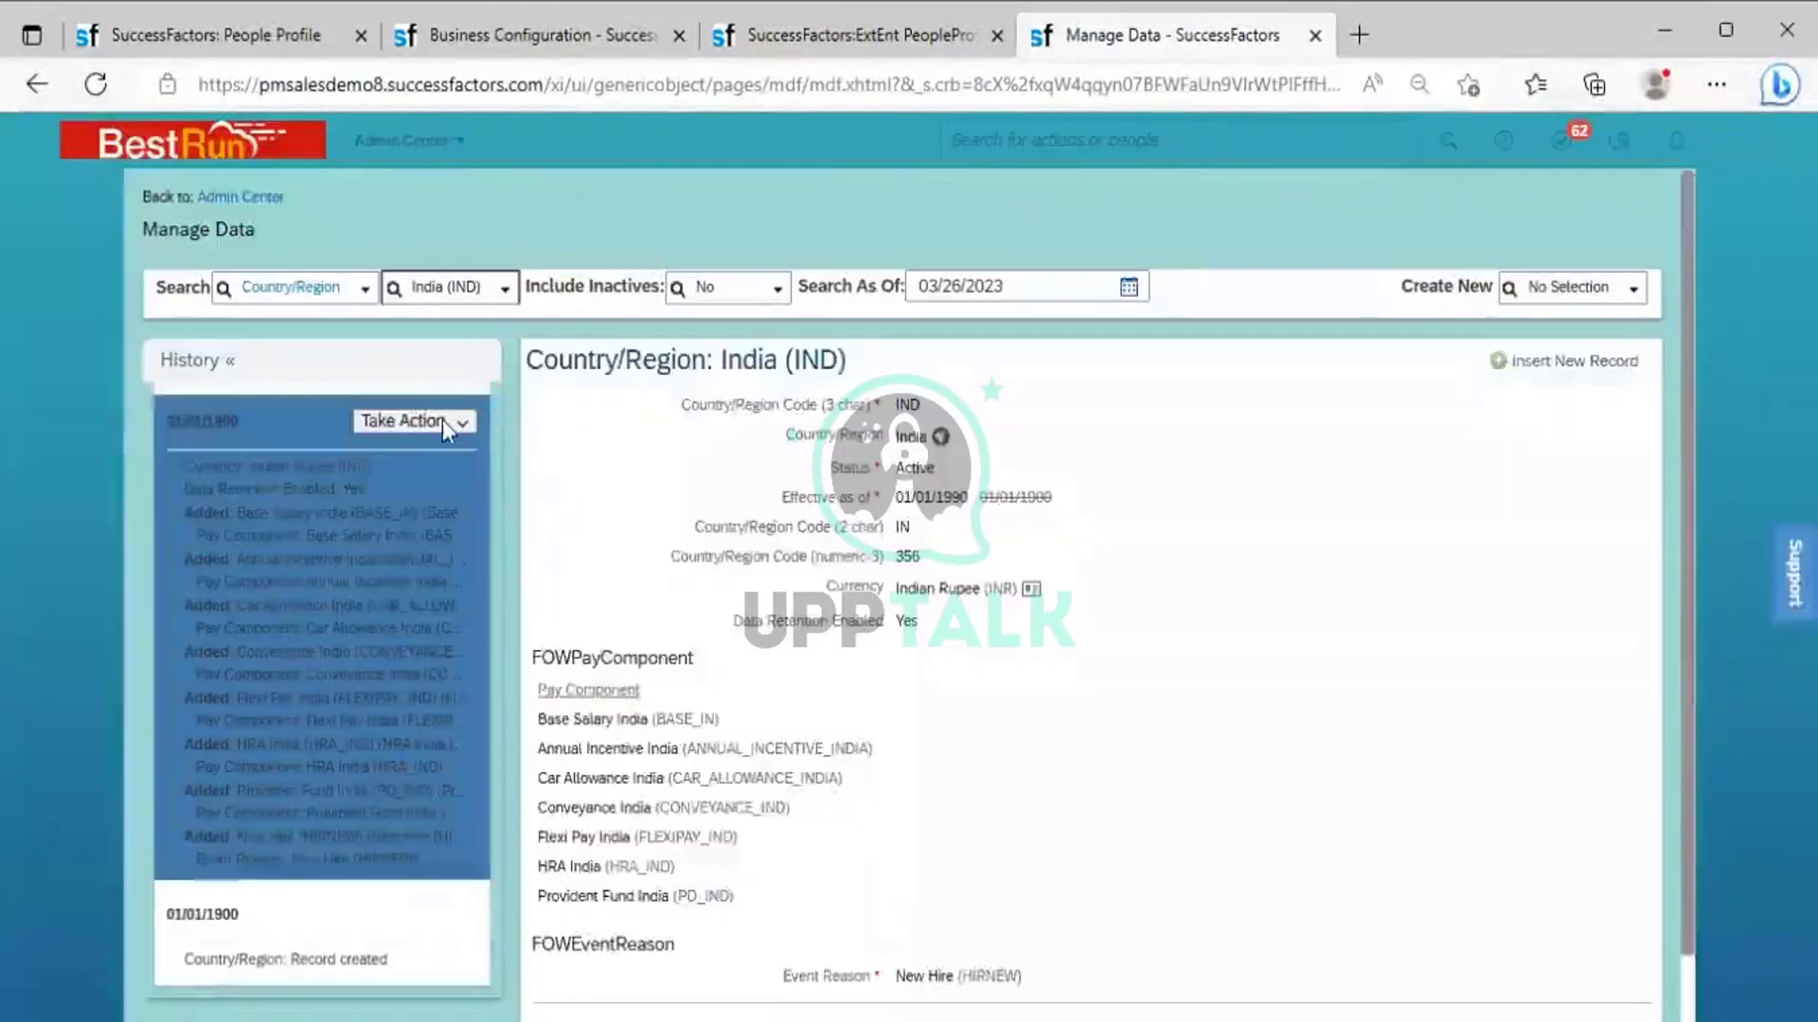
Step: Open the India record dated 01/01/1990 for correction and review its pay components and event reason
left_click(441, 418)
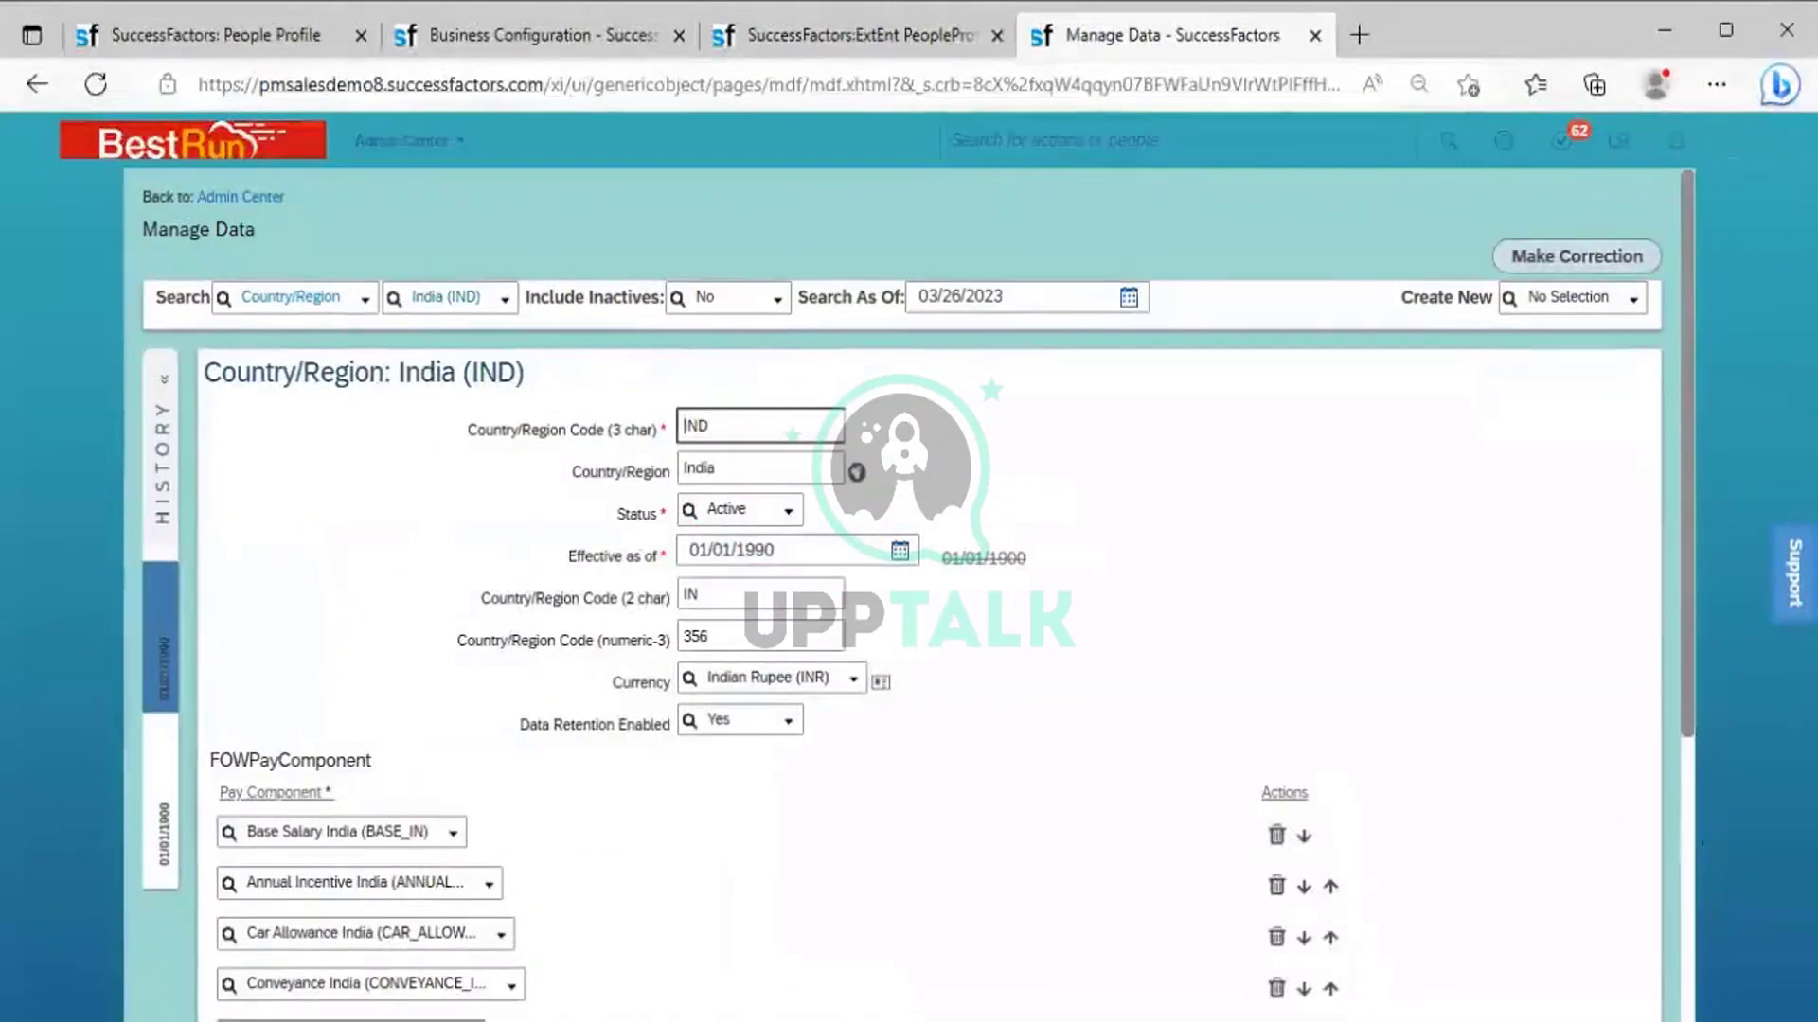
scroll(847, 786, "down", 5)
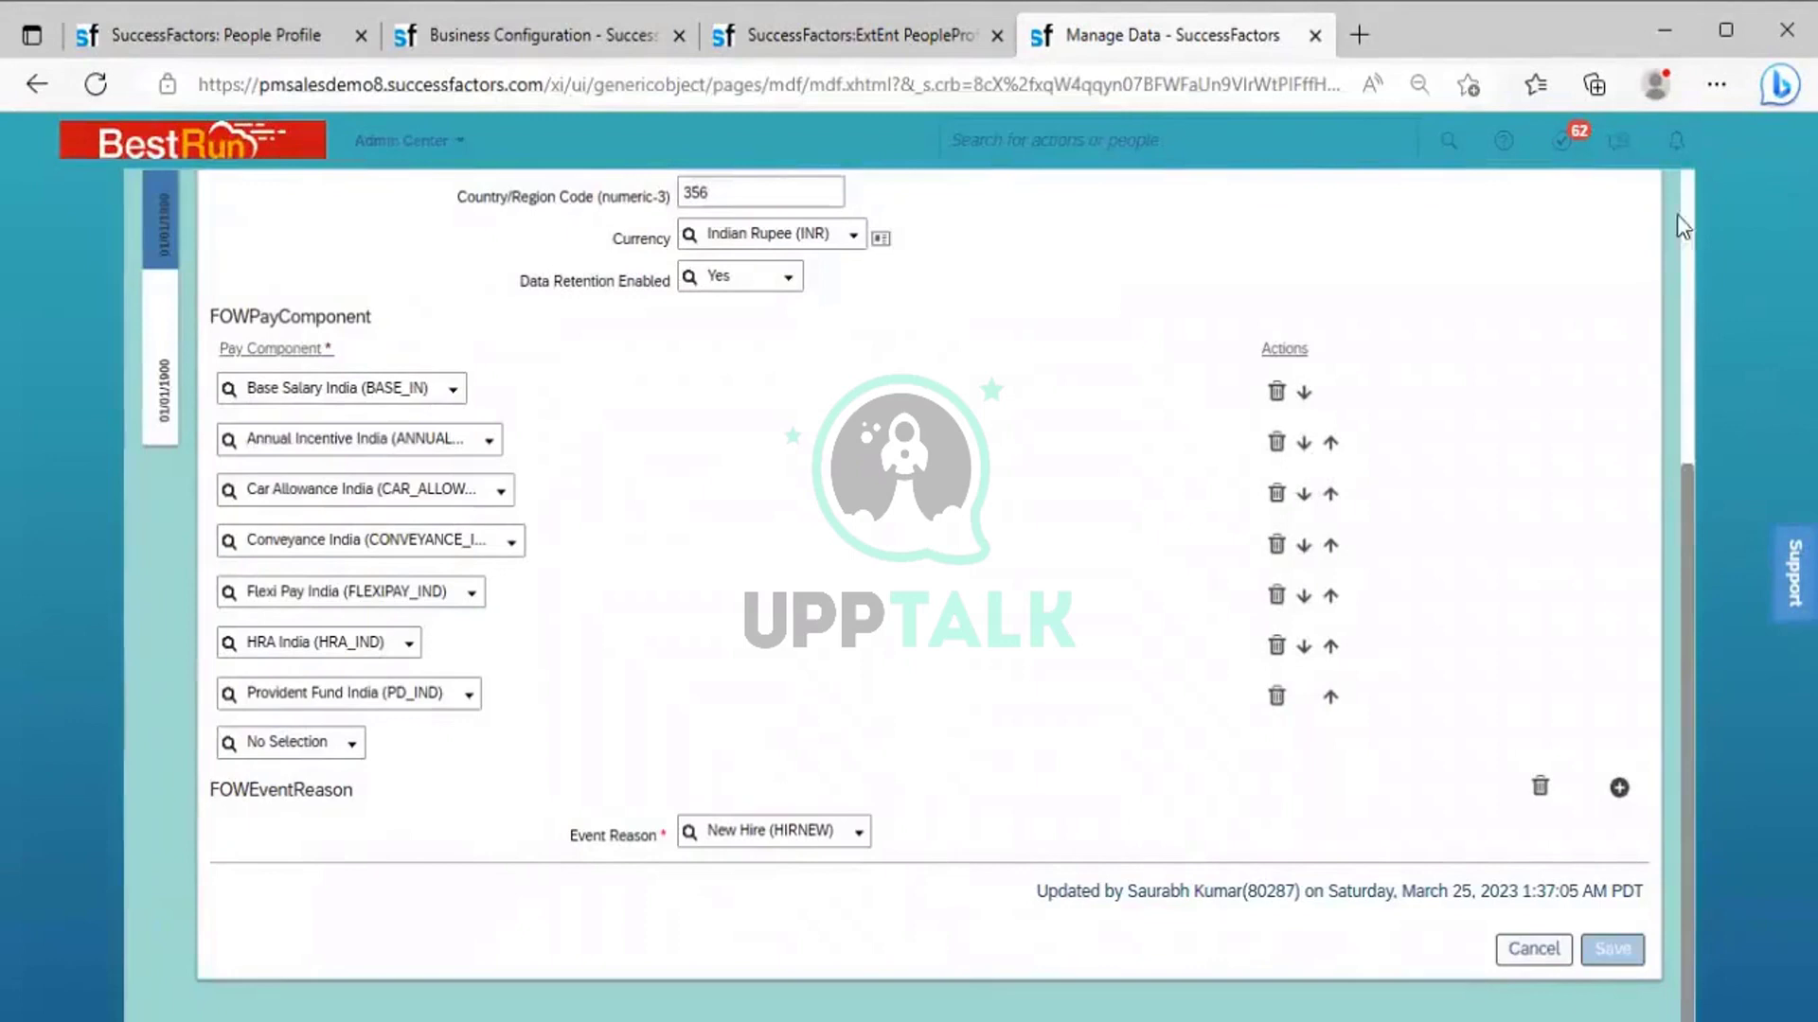
scroll(1688, 223, "up", 5)
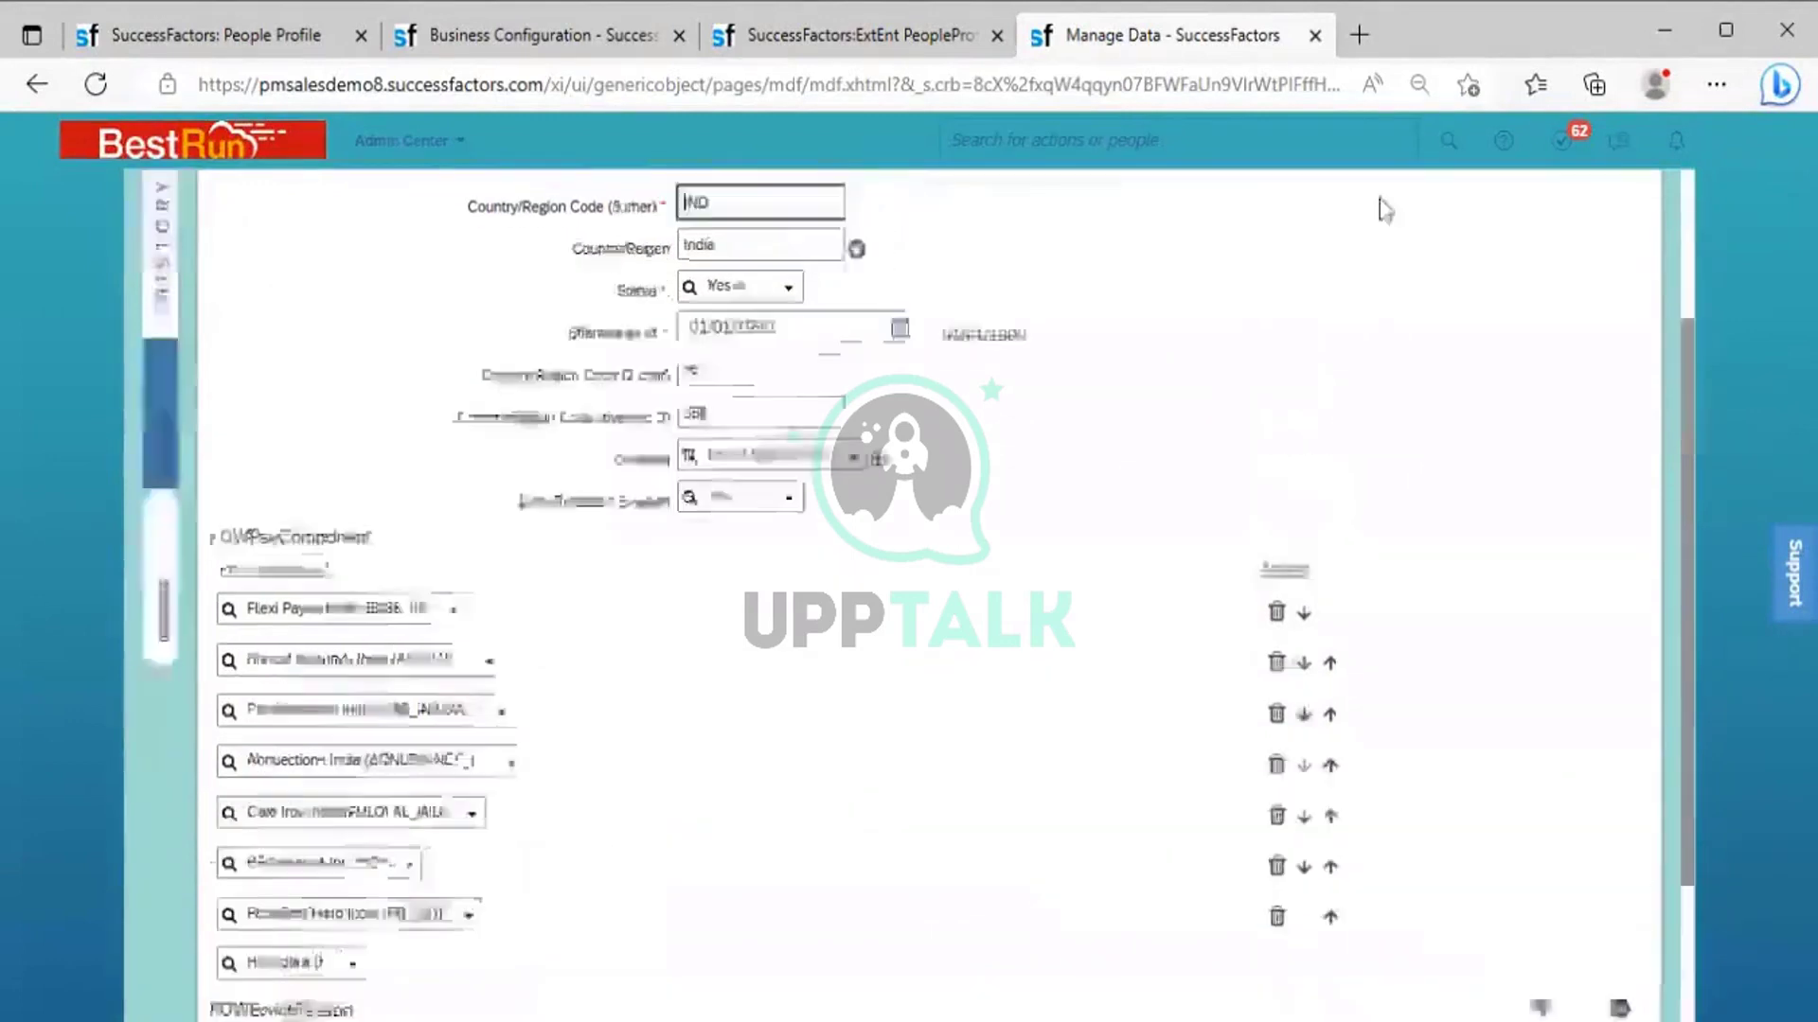
Step: Look up the Belgium (BEL) record of the Country/Region object
left_click(458, 295)
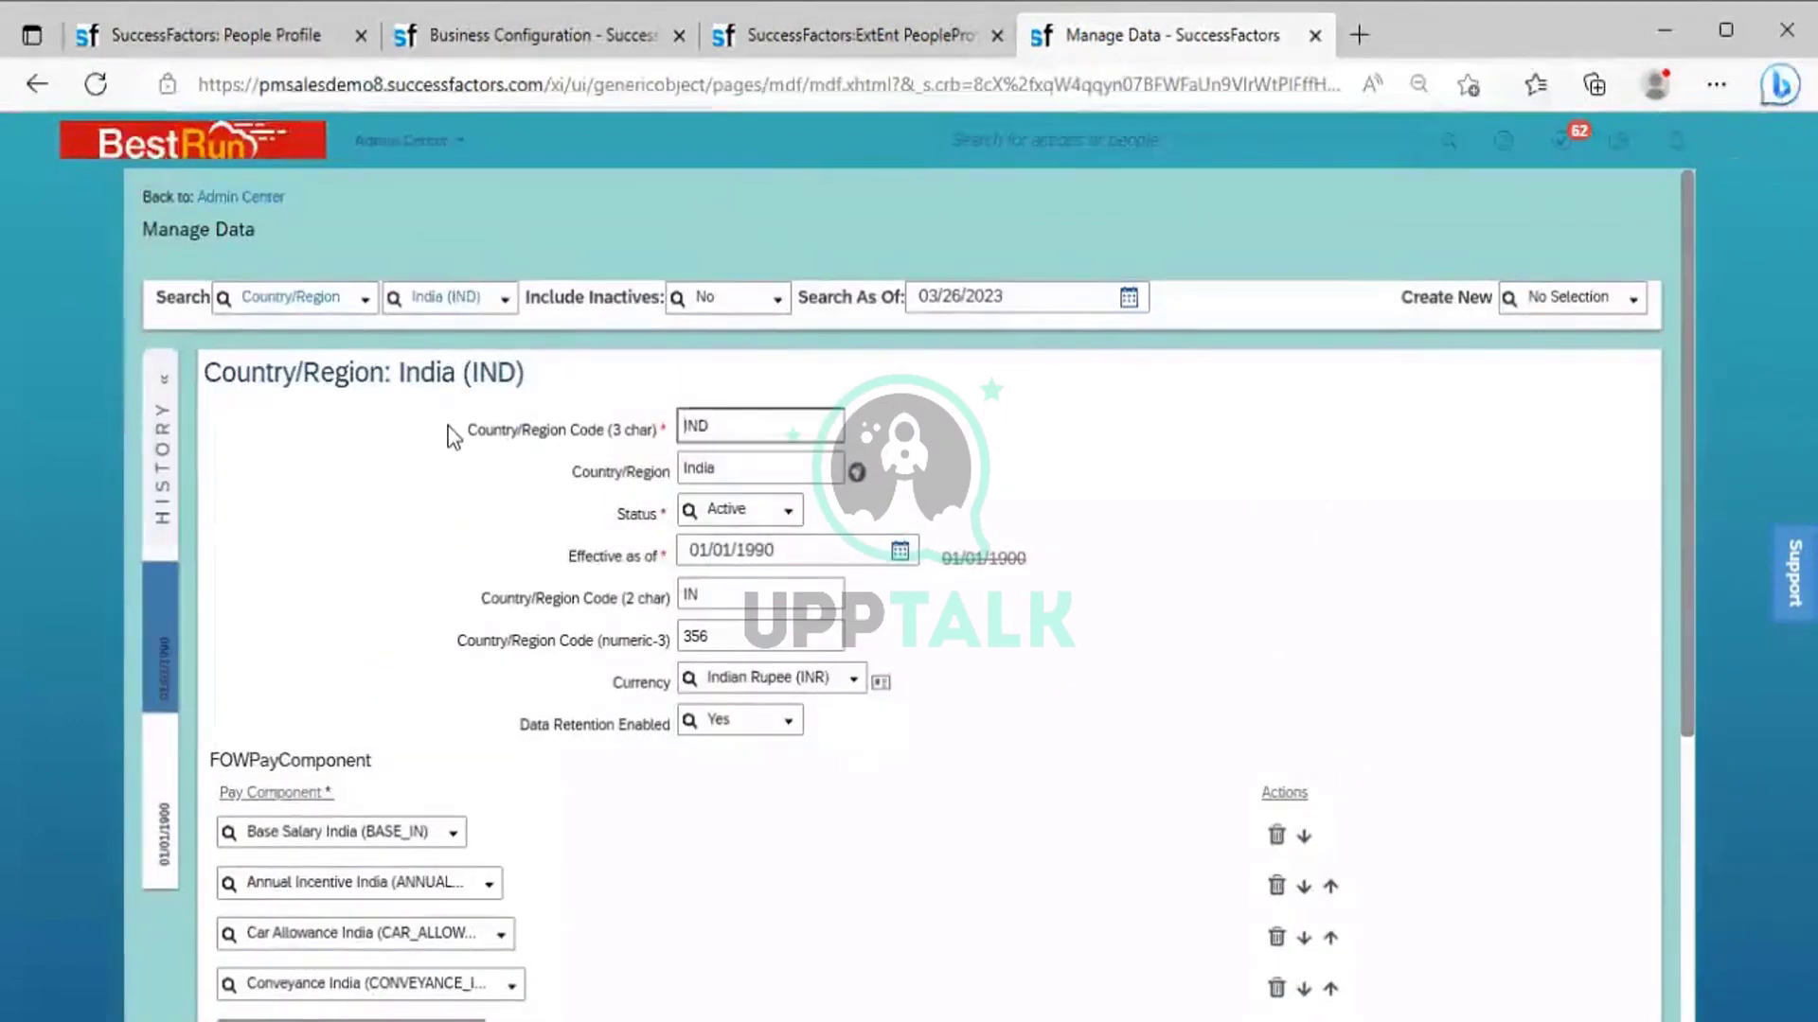
type("Bel")
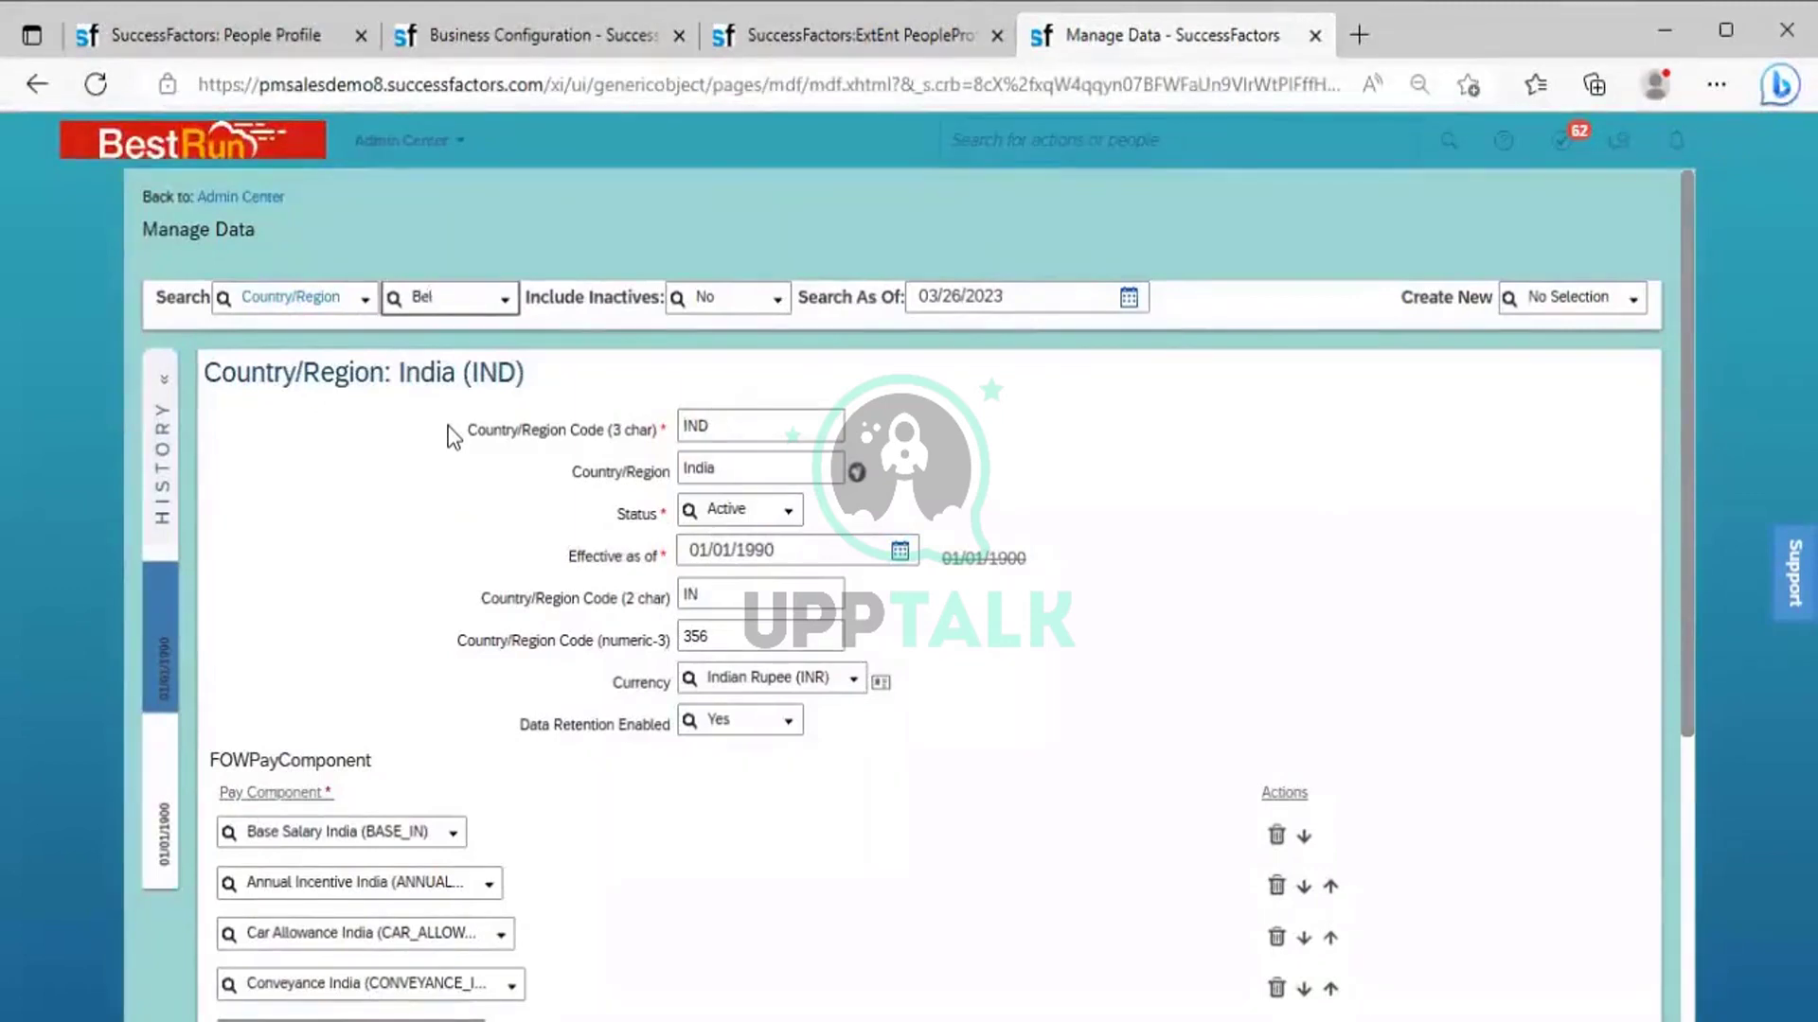
type("gium")
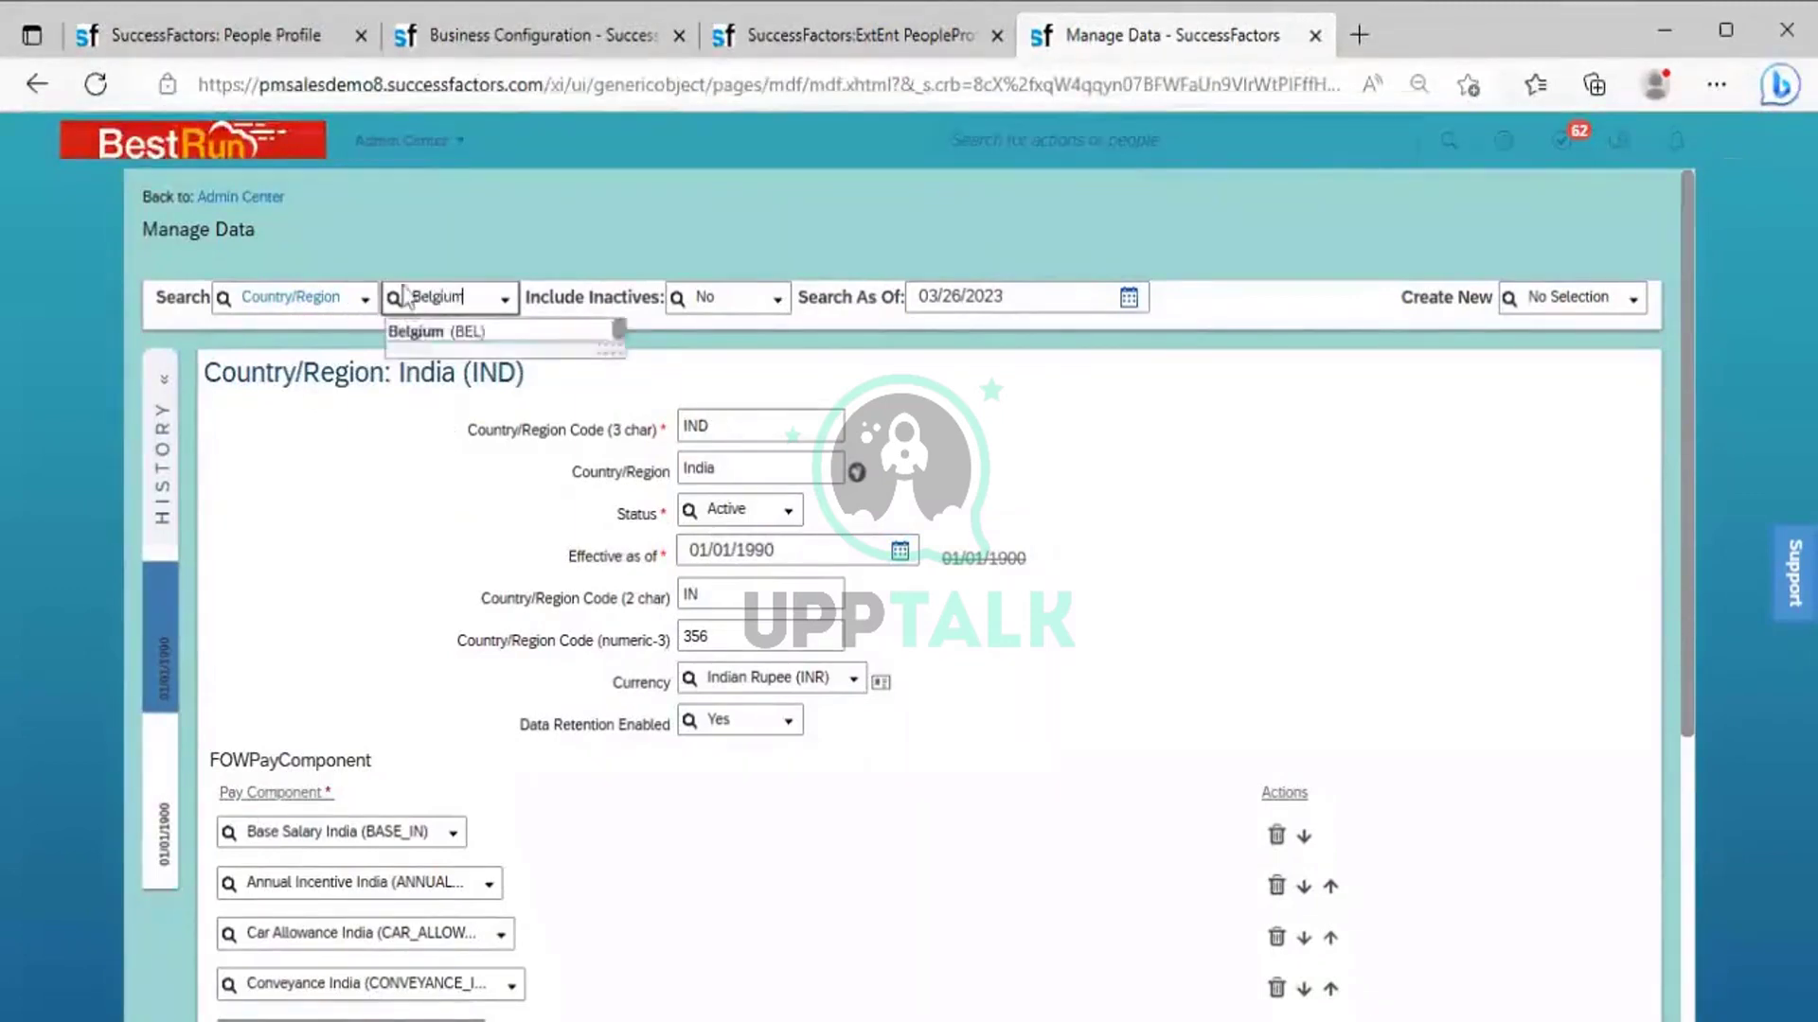
left_click(428, 340)
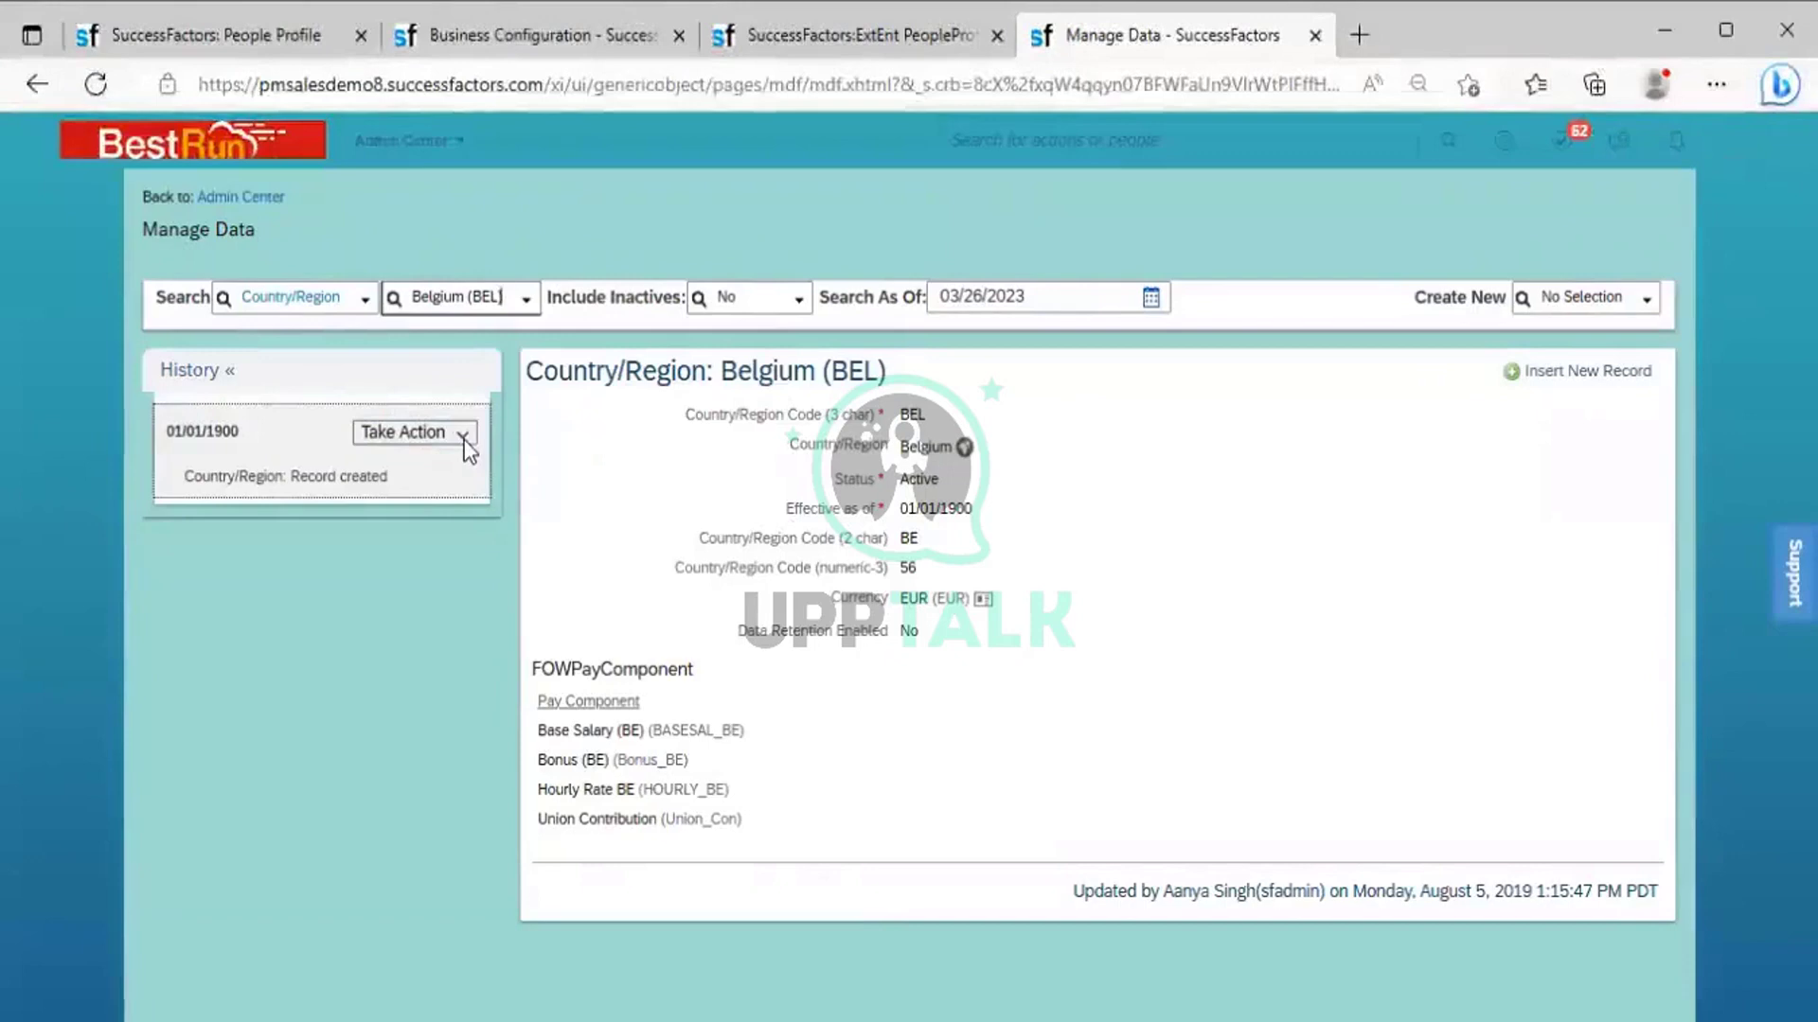
Step: Open the Belgium record for correction and examine its country fields, pay components and event reason section
left_click(463, 437)
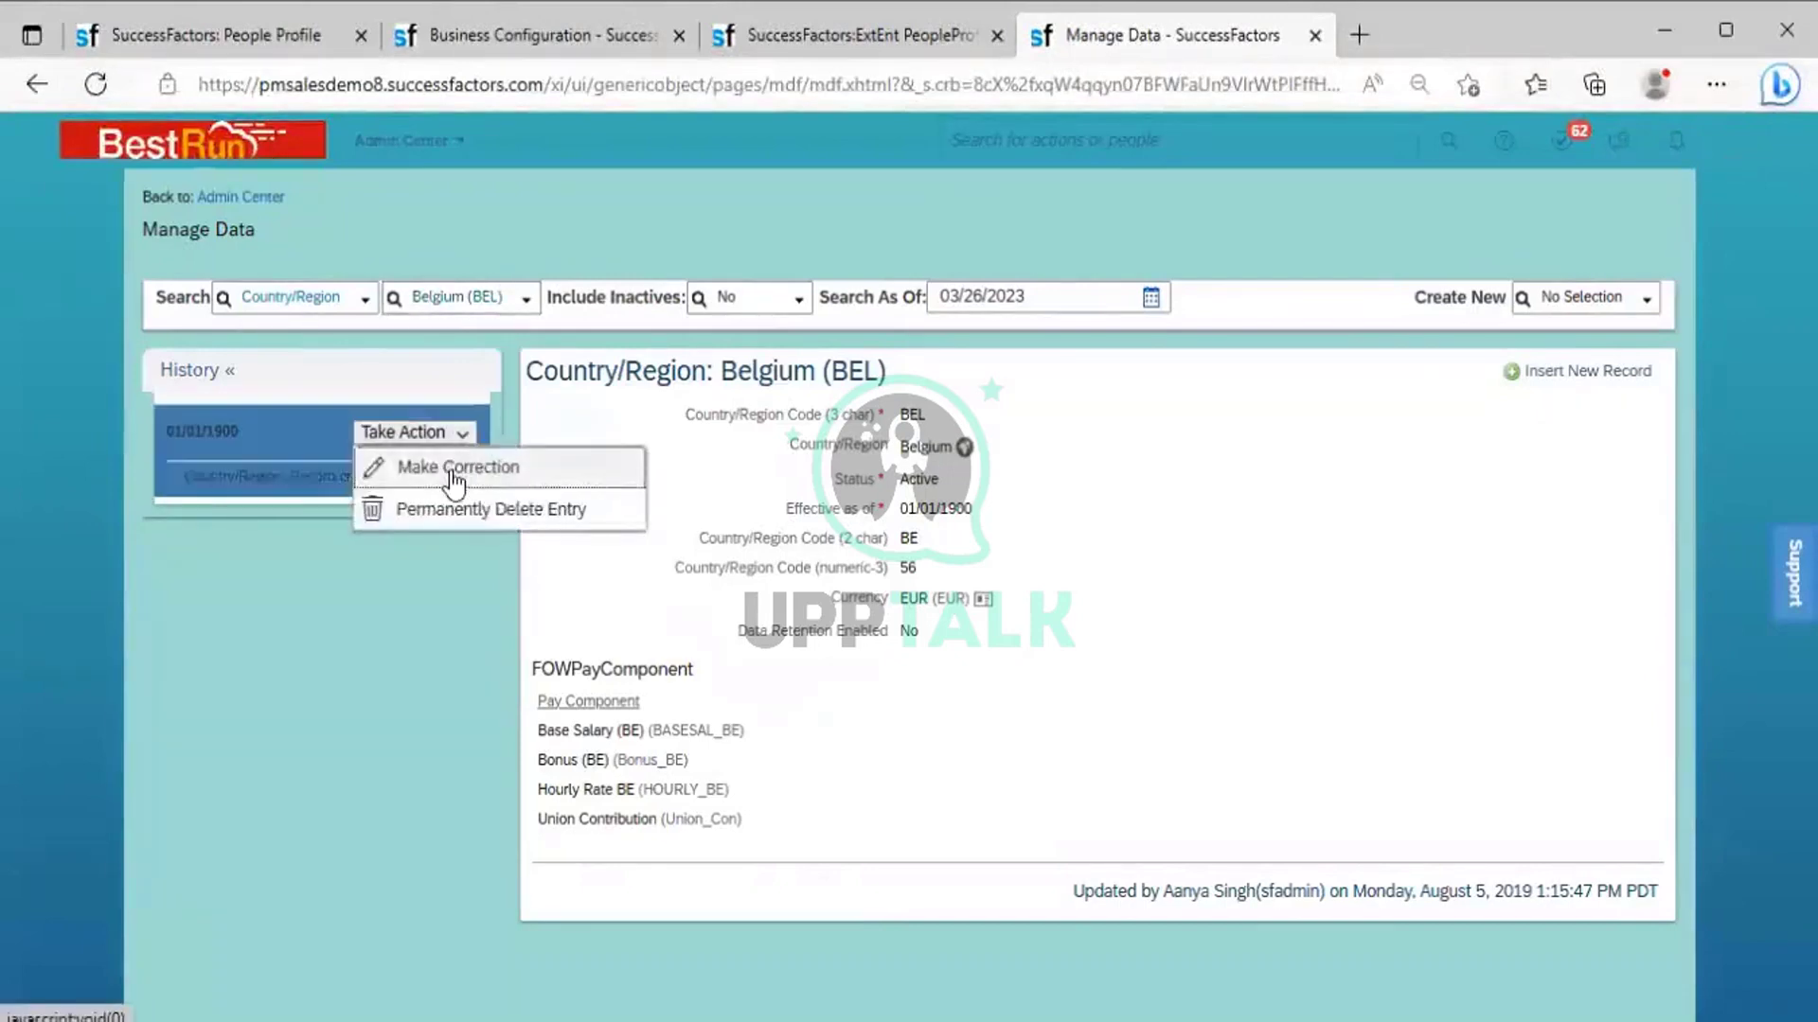
left_click(458, 467)
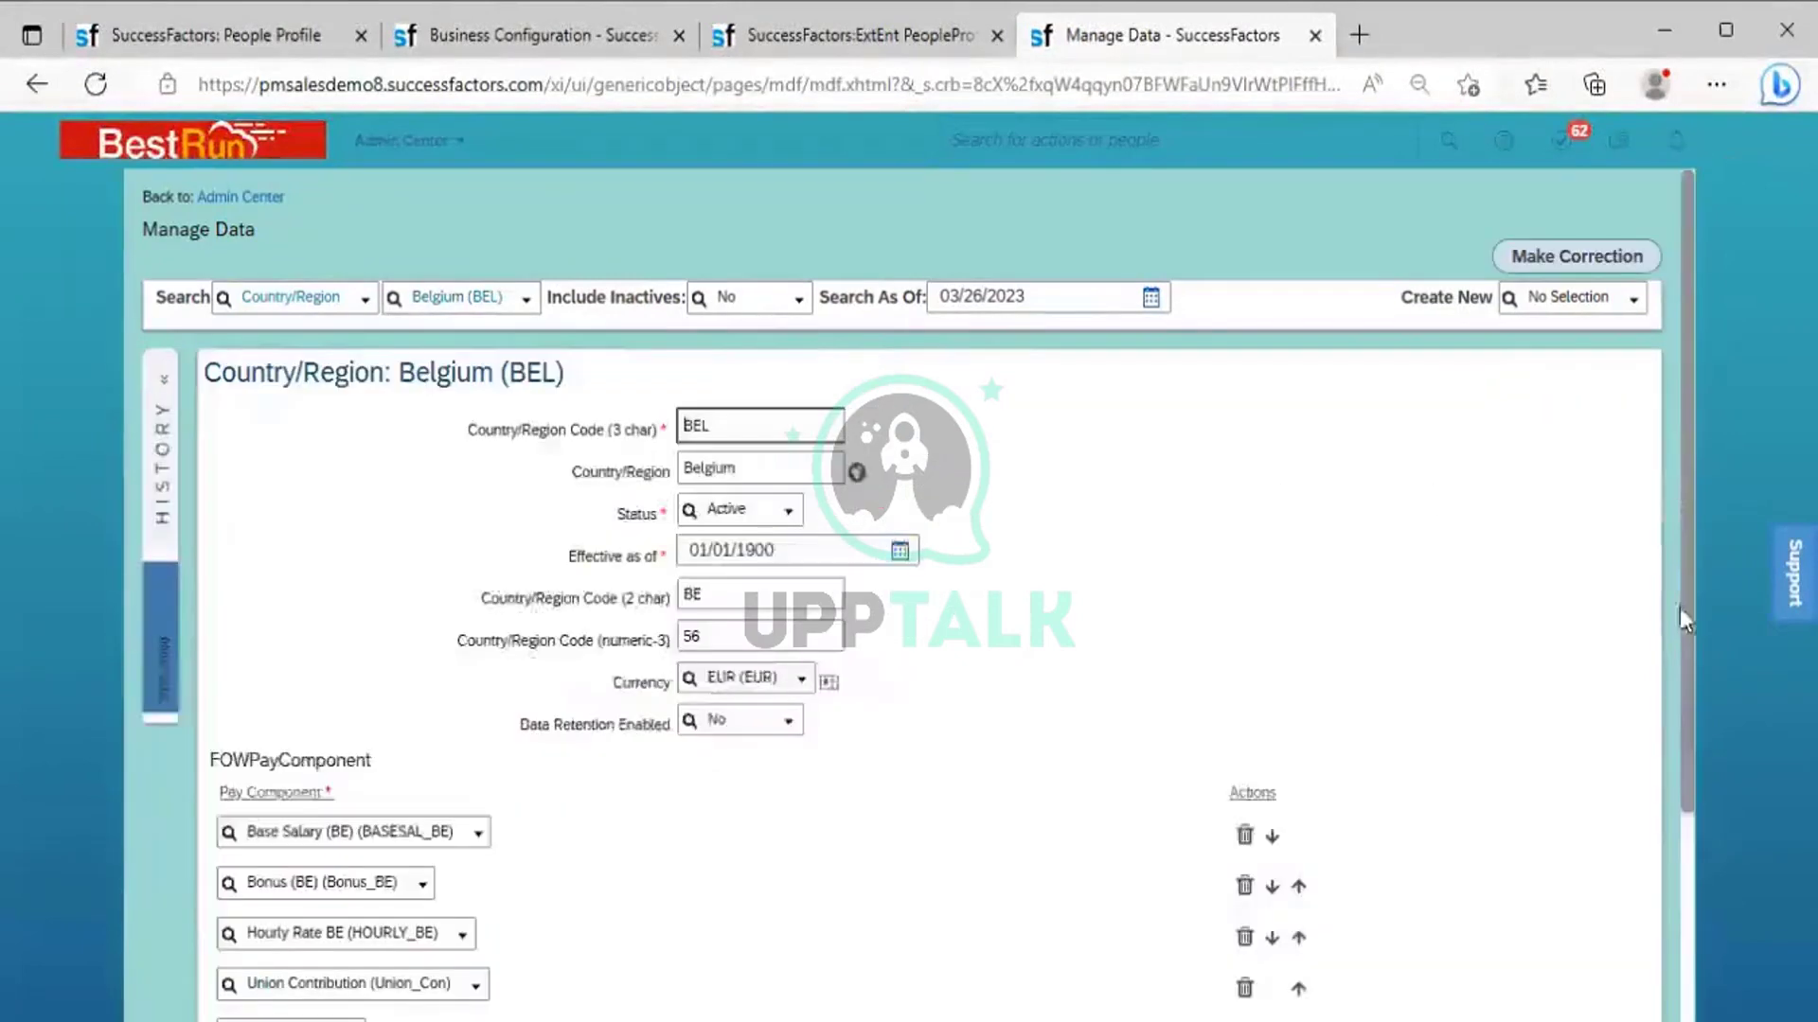
left_click(1686, 856)
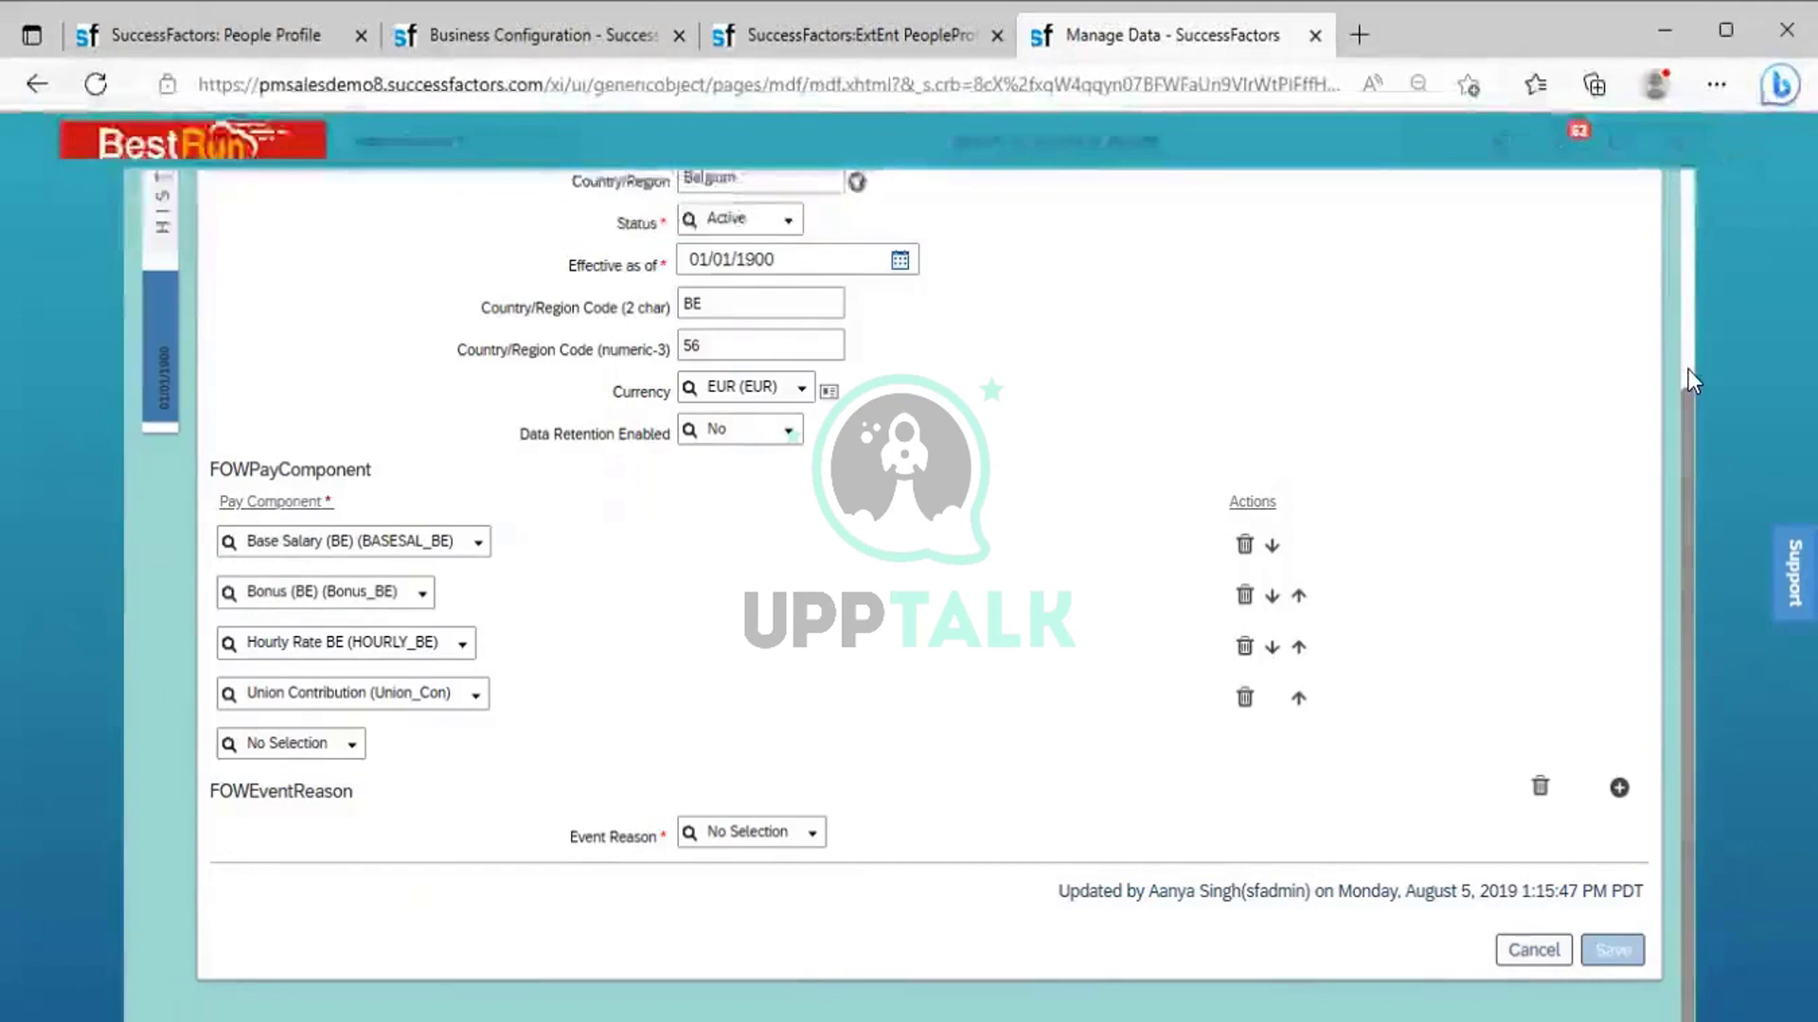
scroll(1689, 369, "up", 3)
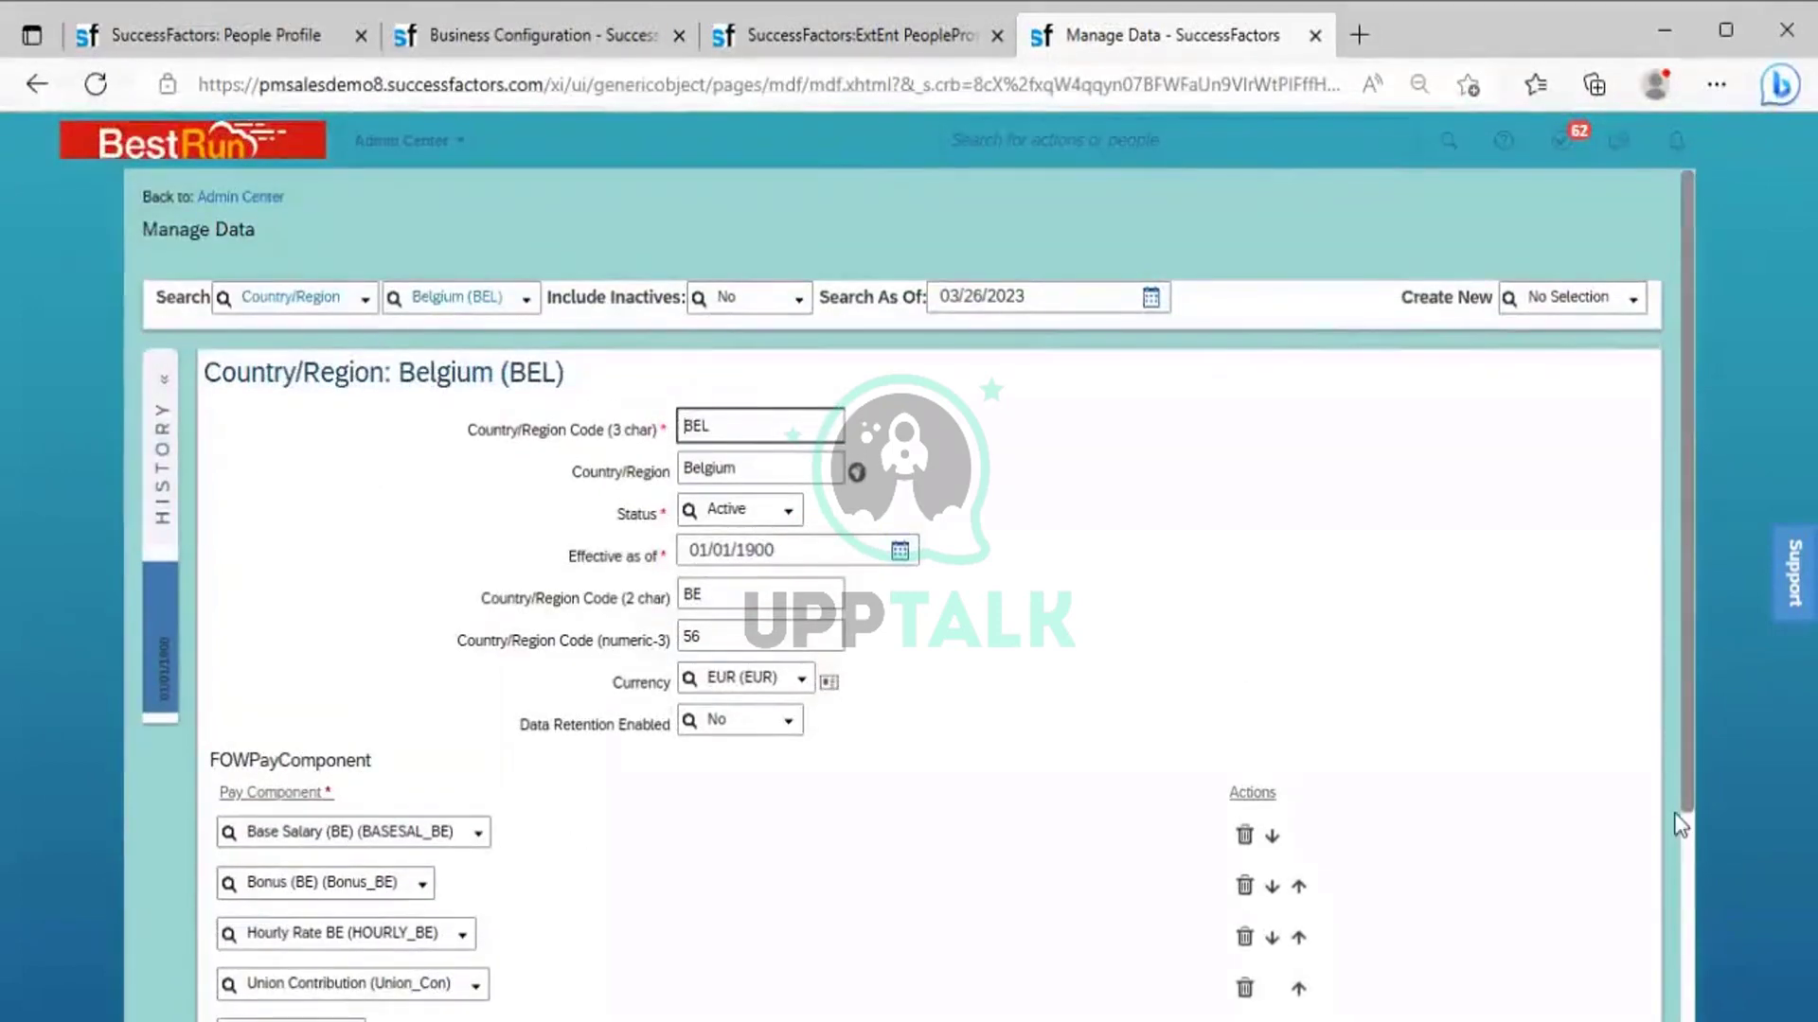
scroll(1685, 841, "down", 3)
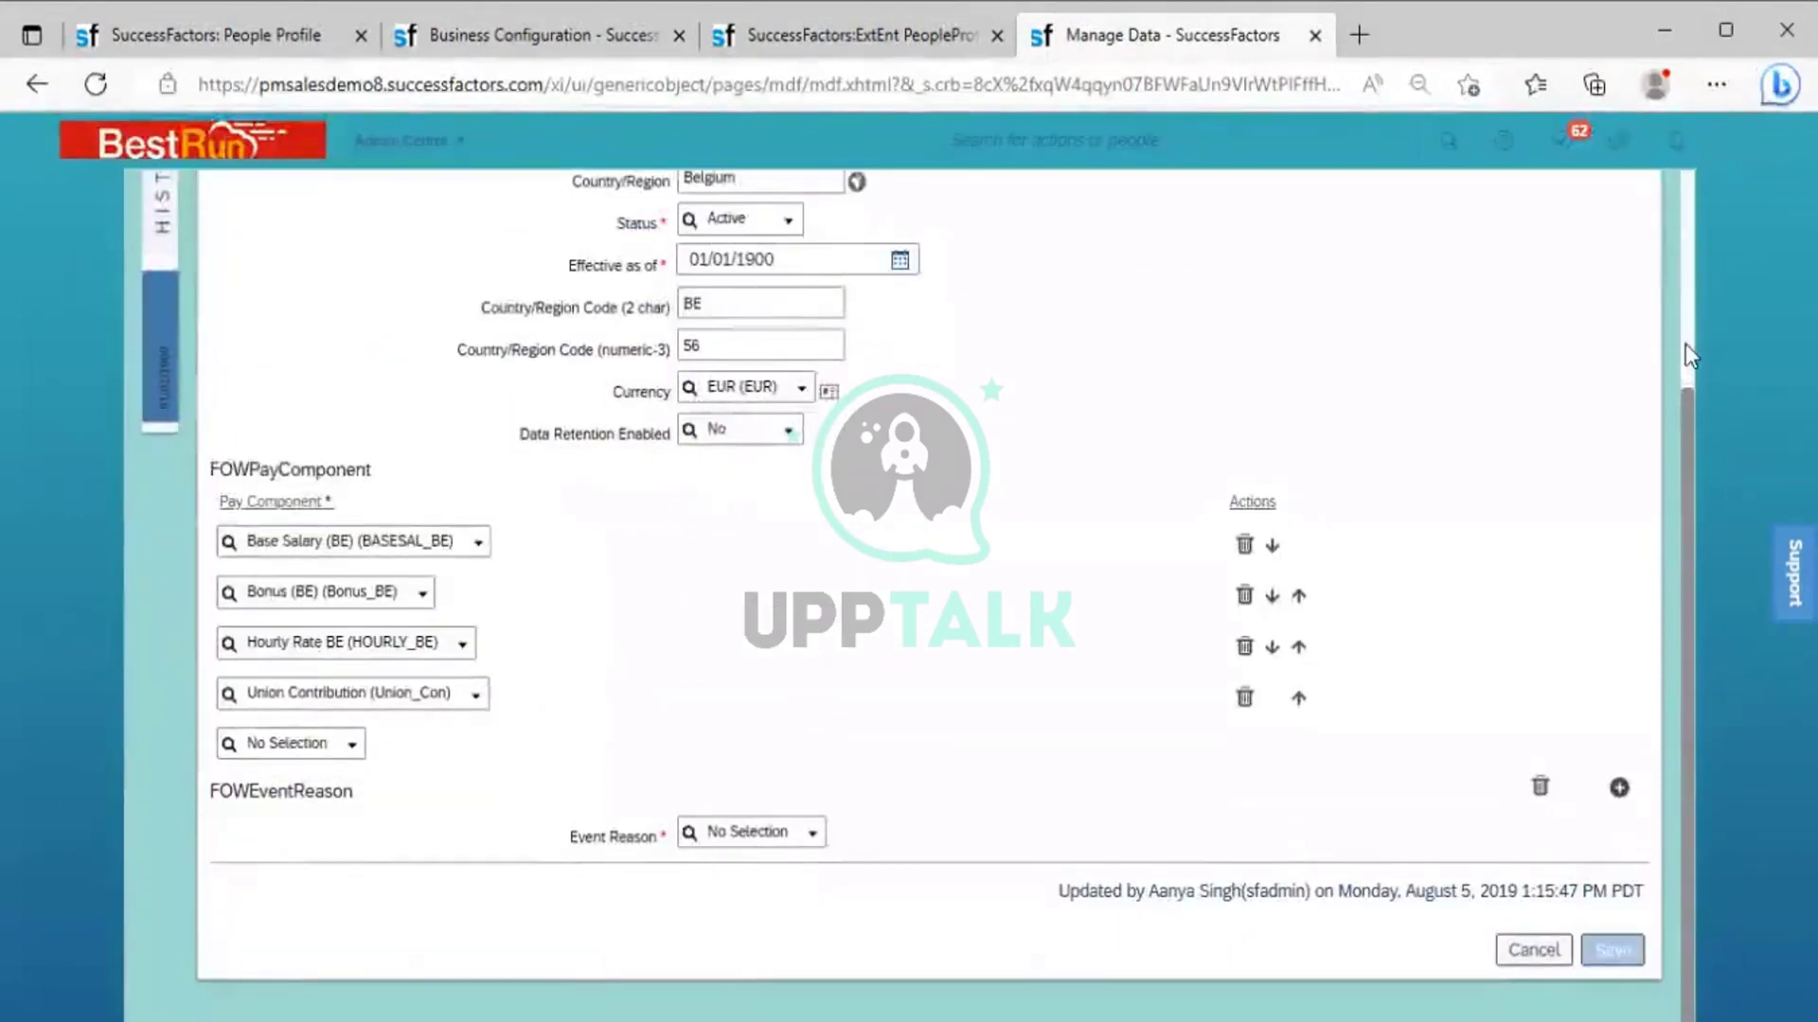
scroll(1684, 344, "up", 3)
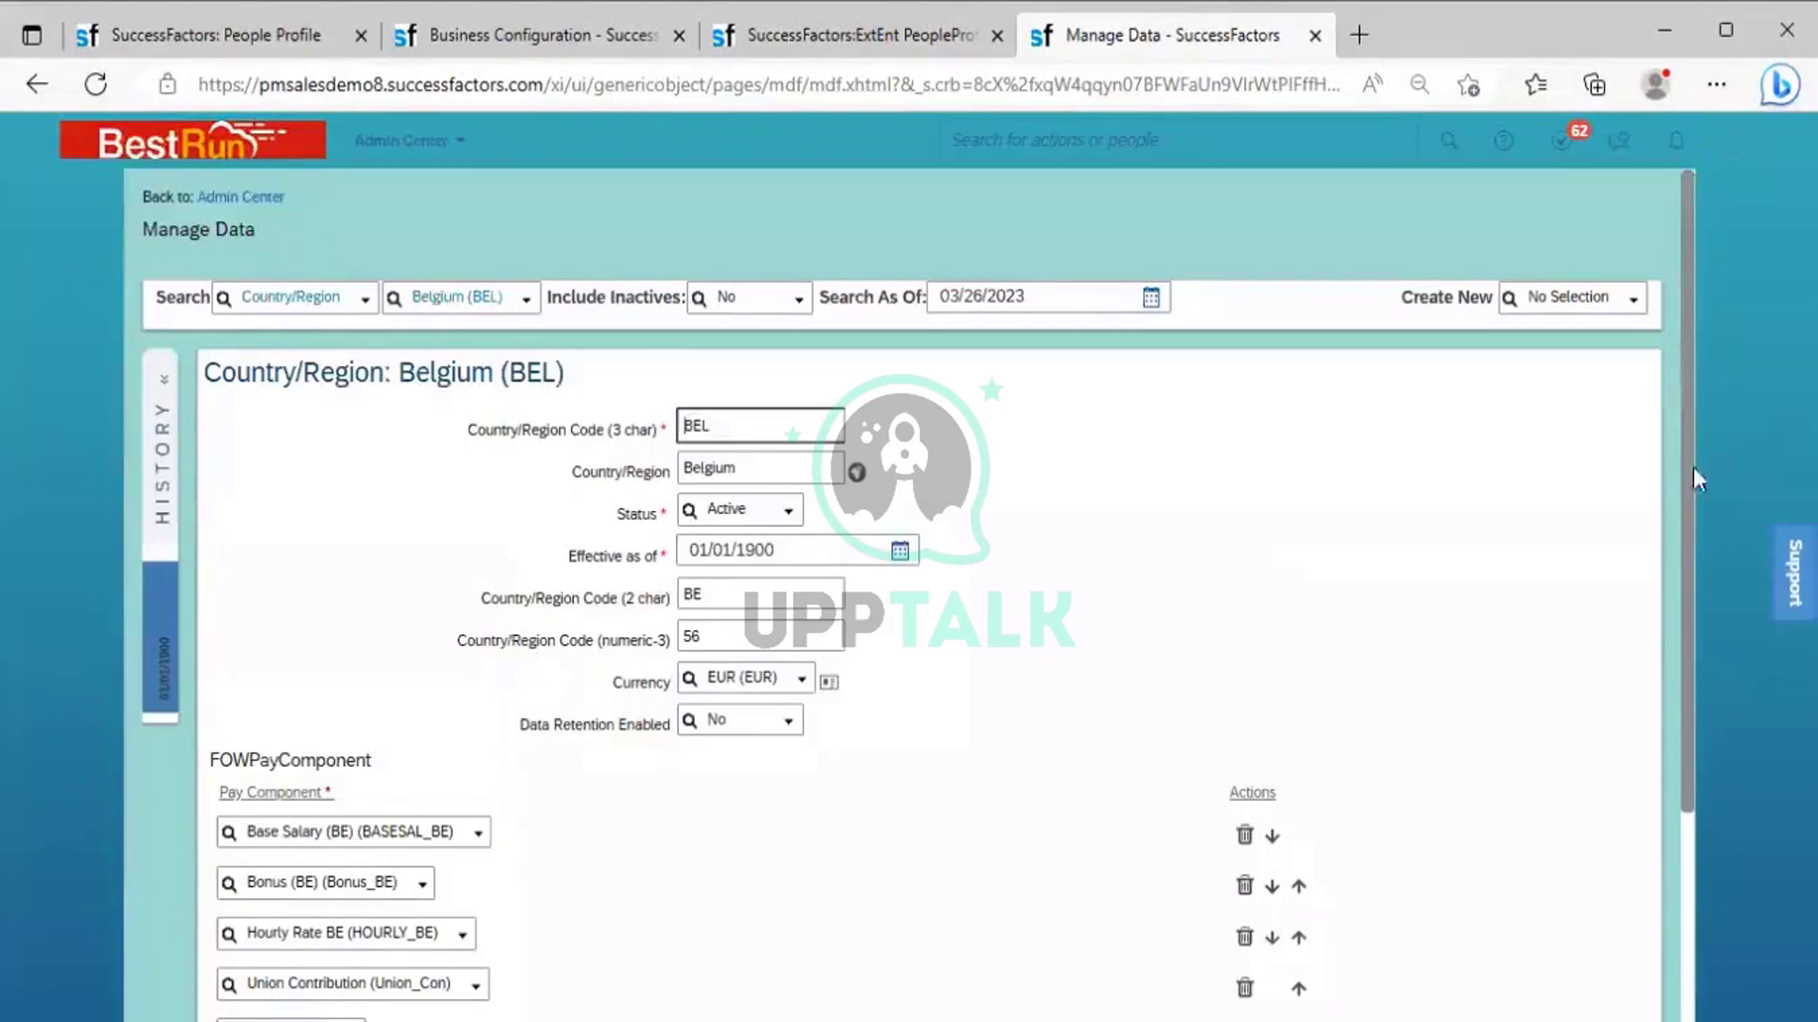
scroll(1698, 619, "down", 3)
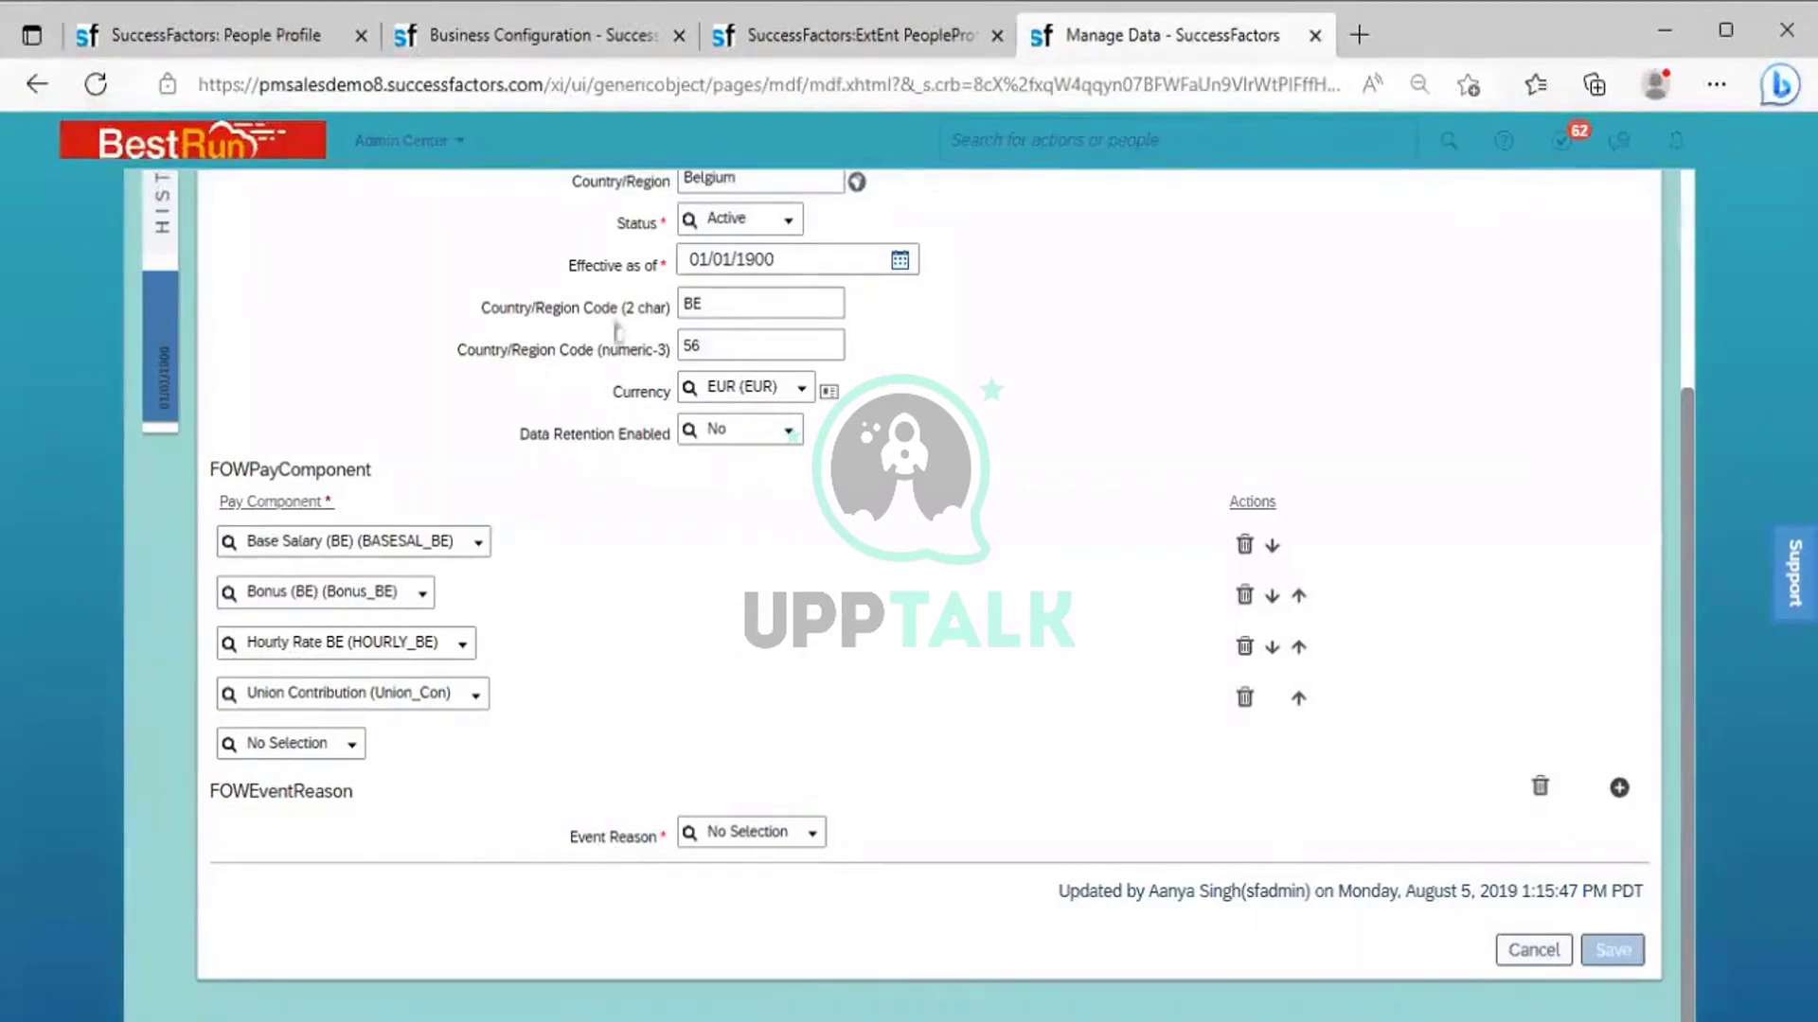
scroll(457, 327, "up", 5)
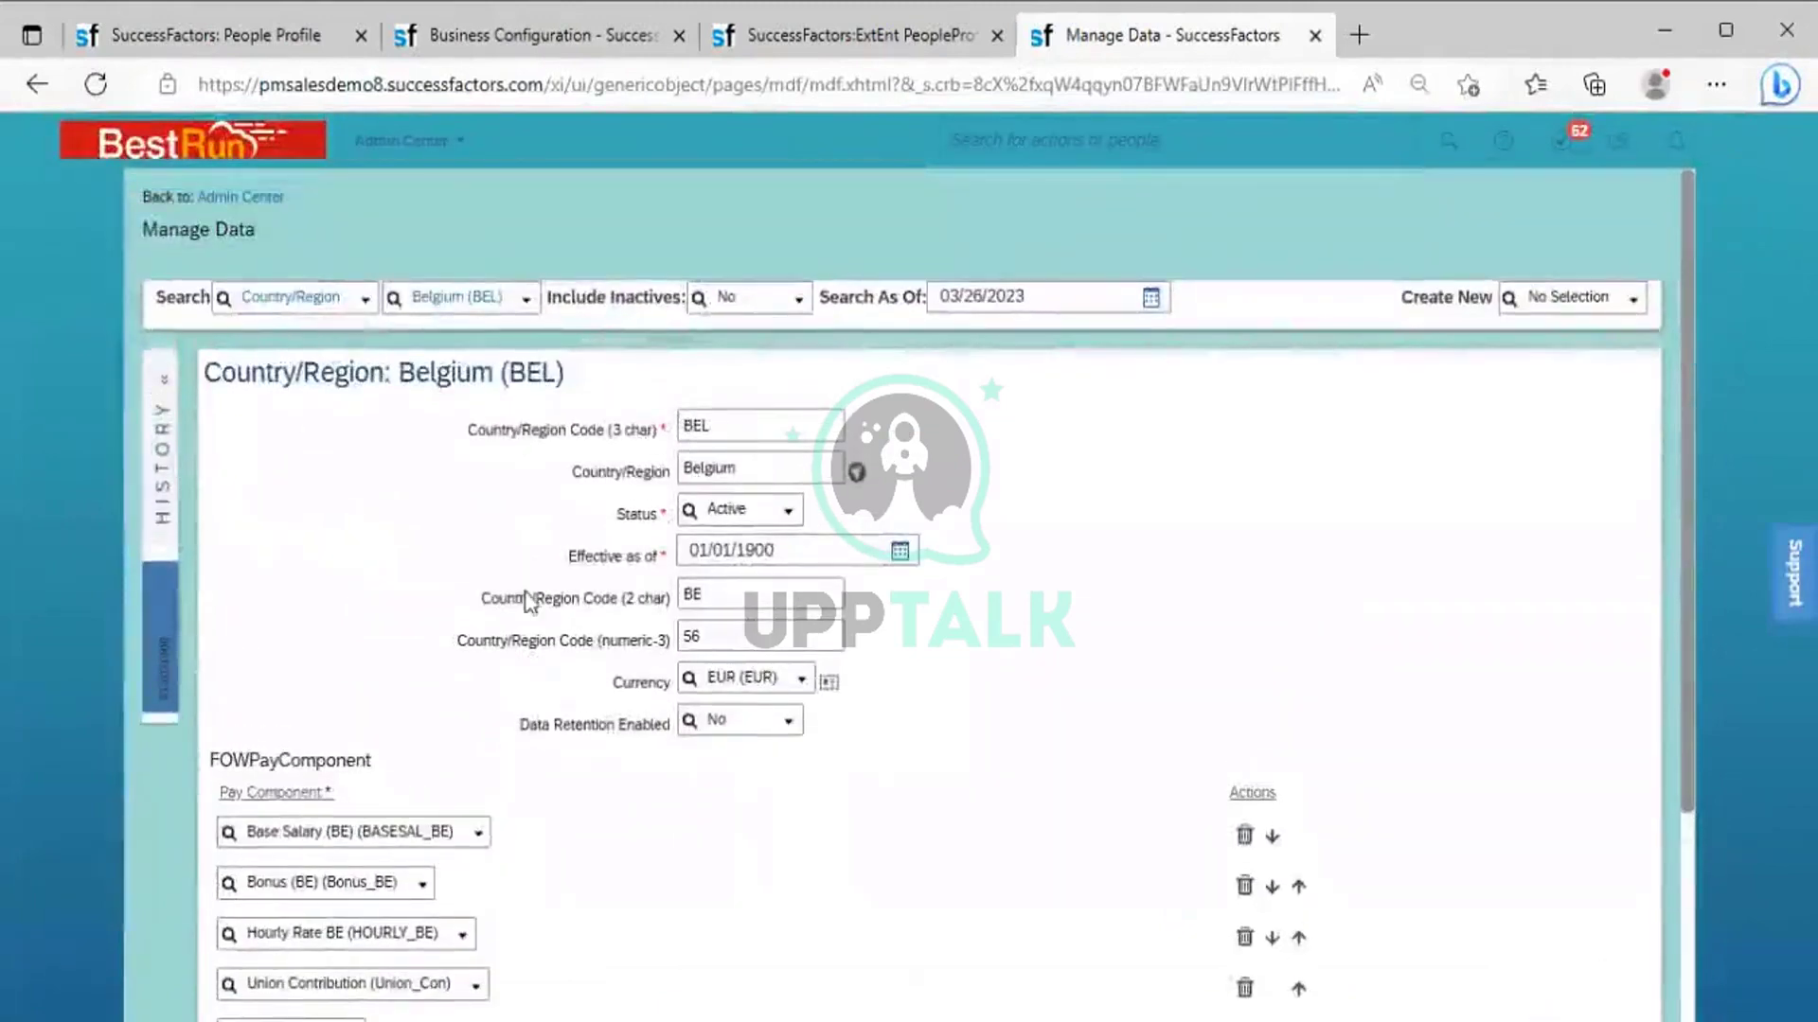